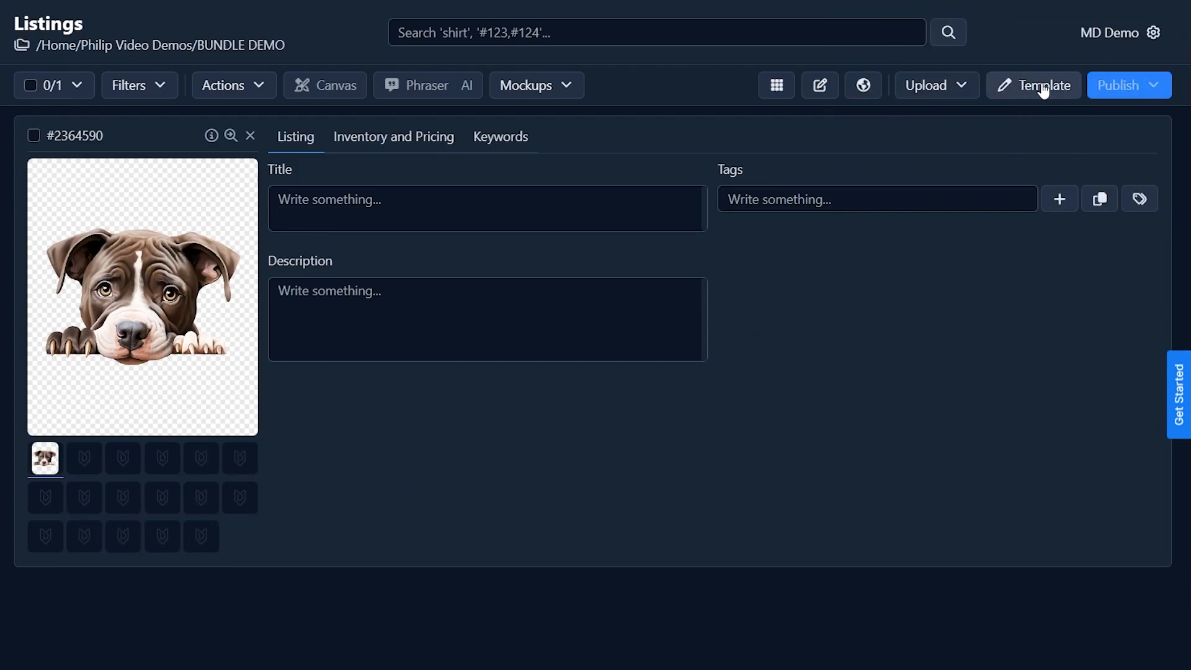
Open the collection's template for editing, add a file slot named Mockup 6, and place it directly after Mockup 5
{"action": "left_click", "coordinate": [1044, 91]}
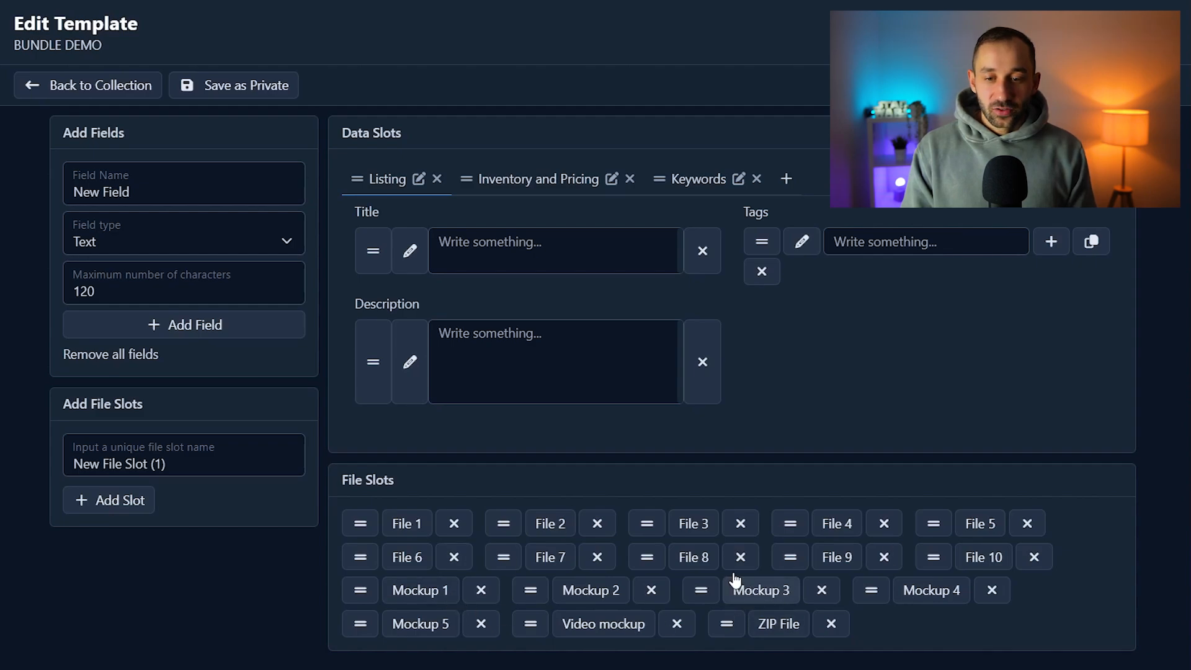
{"action": "left_click_drag", "start_coordinate": [199, 464], "coordinate": [72, 471]}
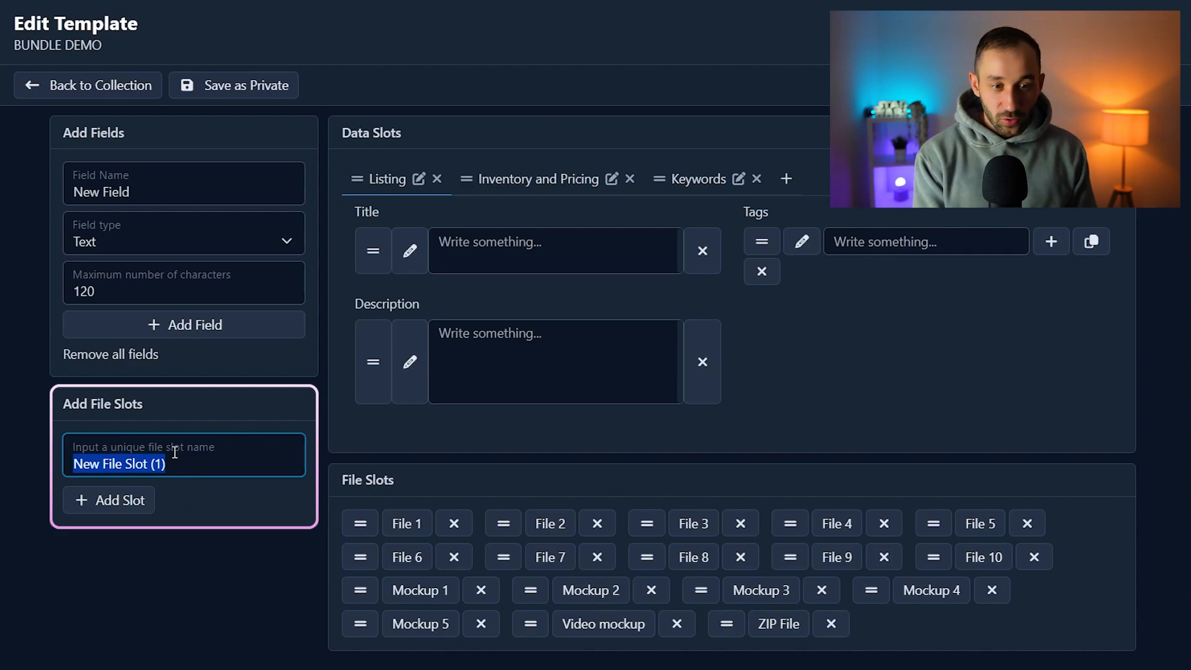
{"action": "type", "text": "Mockup 6"}
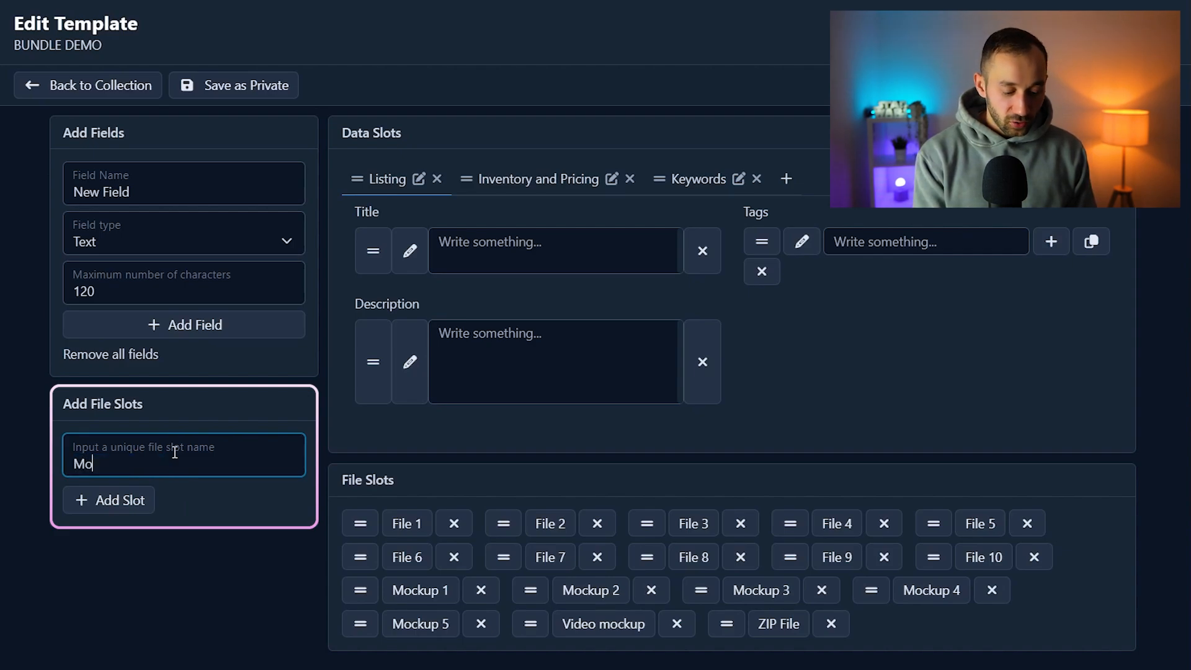
{"action": "left_click", "coordinate": [94, 505]}
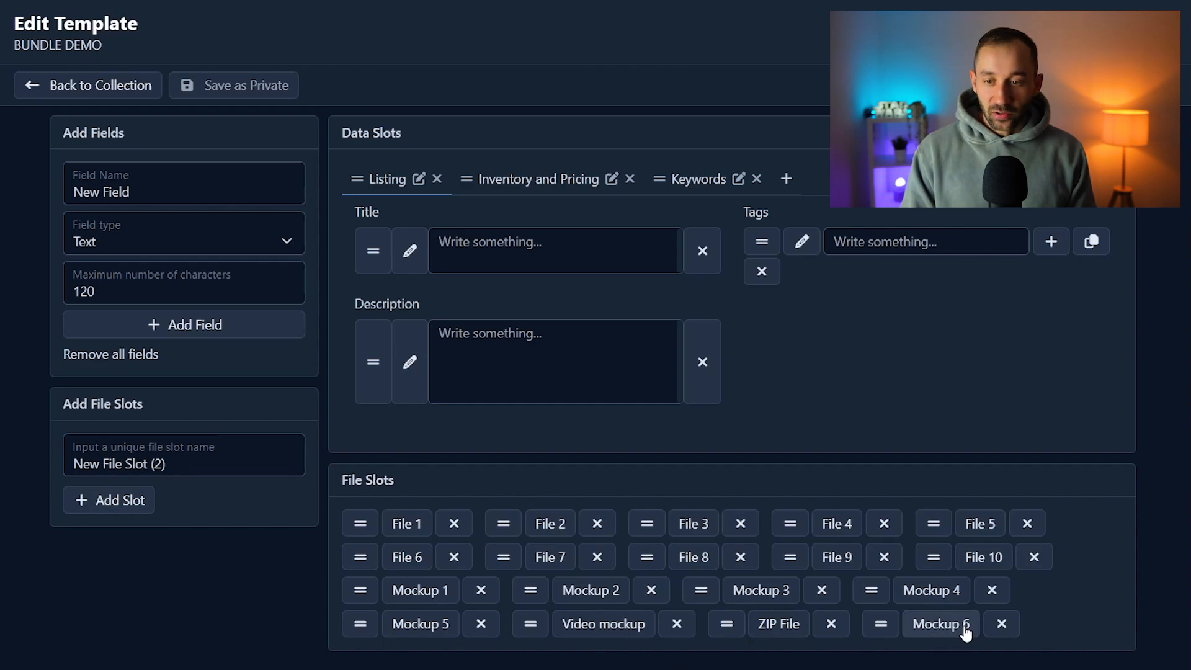
{"action": "left_click_drag", "start_coordinate": [966, 631], "coordinate": [583, 628]}
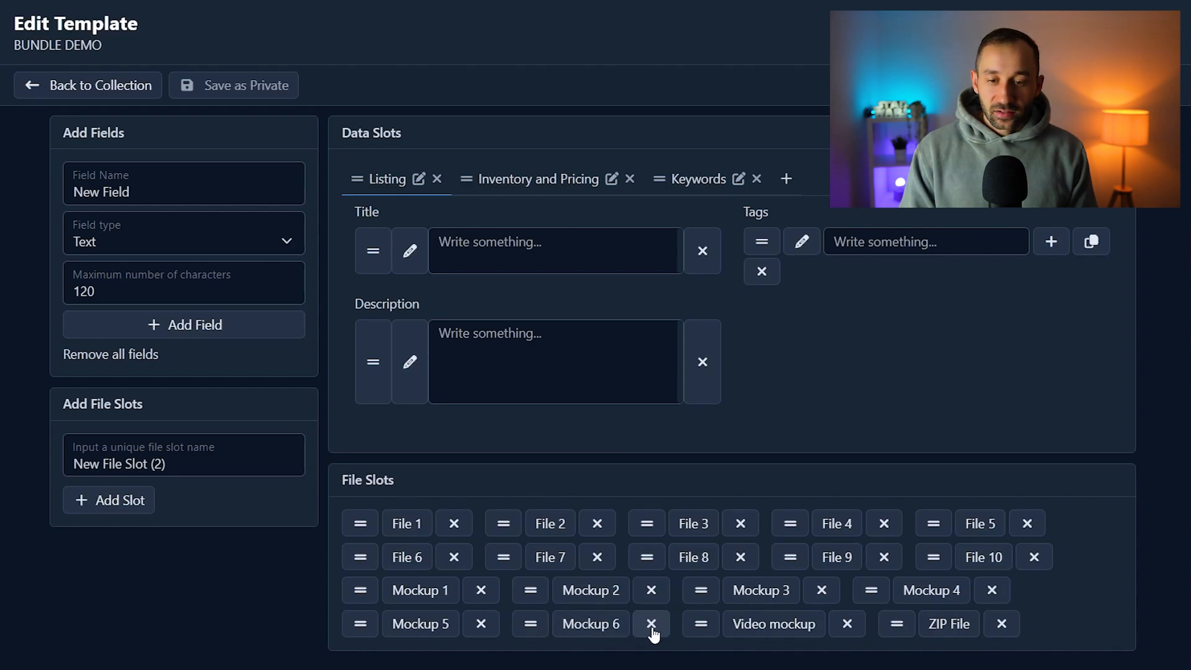
Rename the Mockup 6 file slot as Mockup 7 and save the template
{"action": "left_click", "coordinate": [608, 624]}
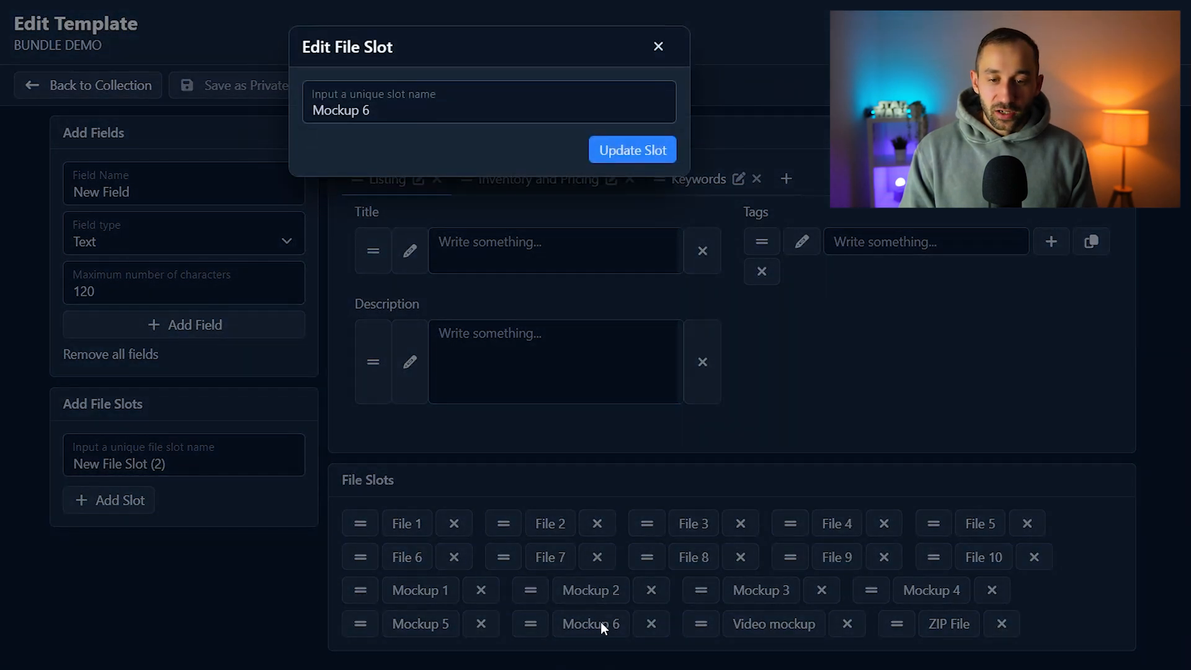
{"action": "double_click", "coordinate": [387, 114]}
{"action": "type", "text": "7"}
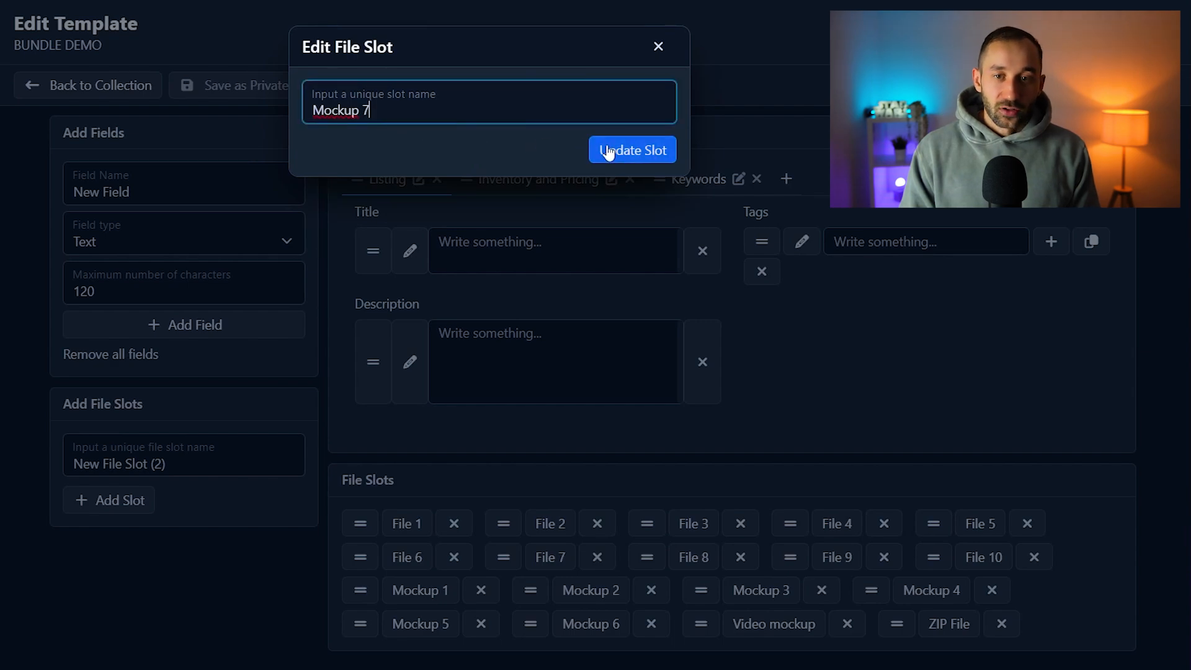
{"action": "left_click", "coordinate": [643, 152]}
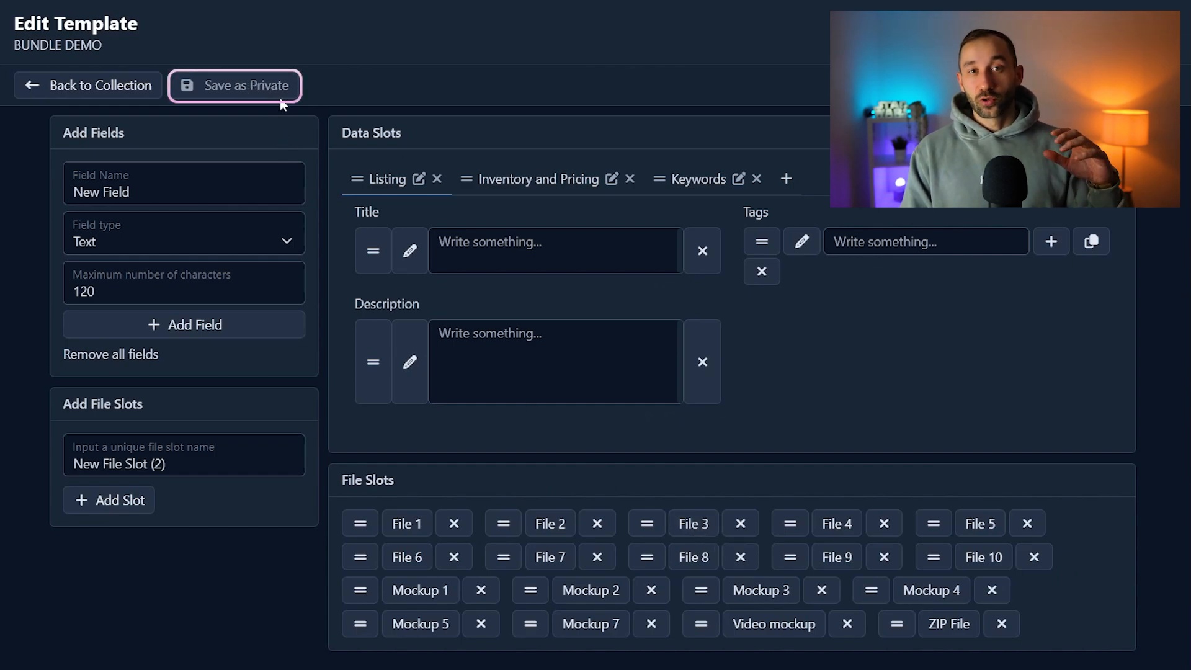
{"action": "scroll", "coordinate": [686, 540], "scroll_direction": "down", "scroll_amount": 2}
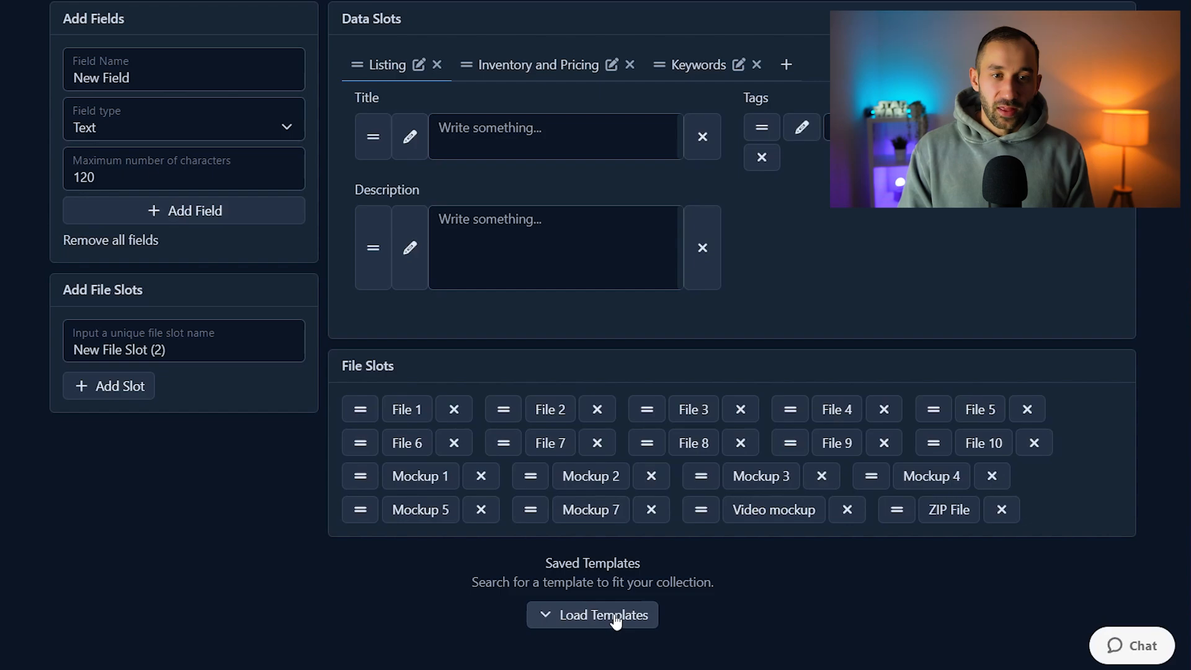
{"action": "scroll", "coordinate": [908, 377], "scroll_direction": "up", "scroll_amount": 2}
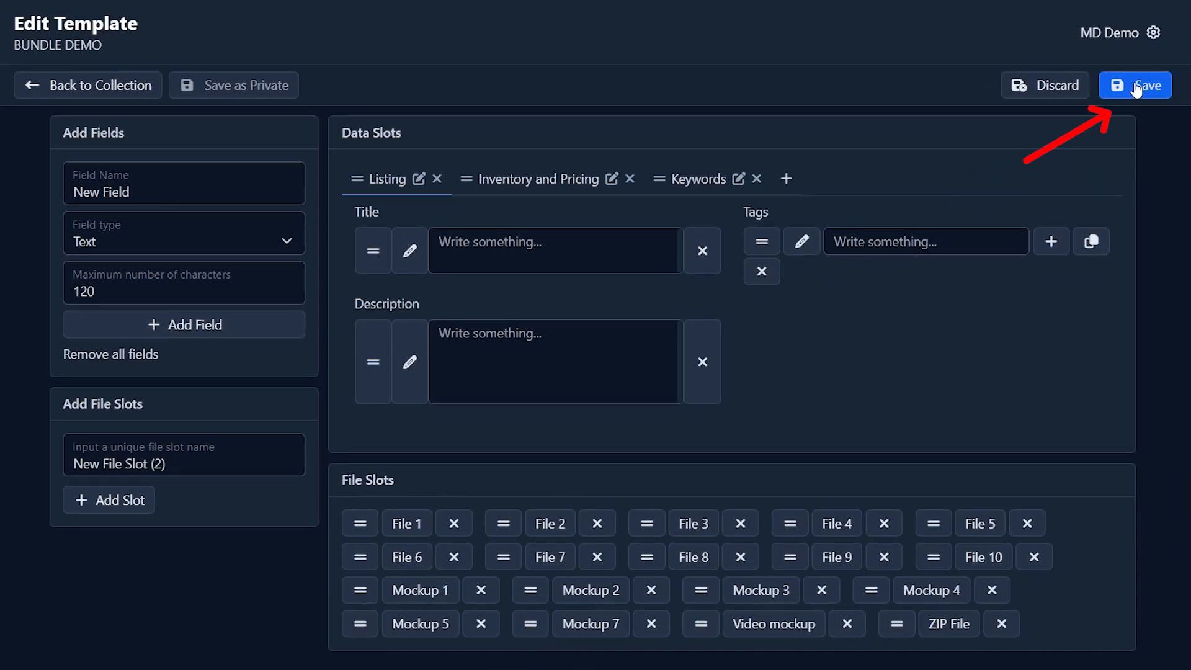
{"action": "left_click", "coordinate": [1135, 88]}
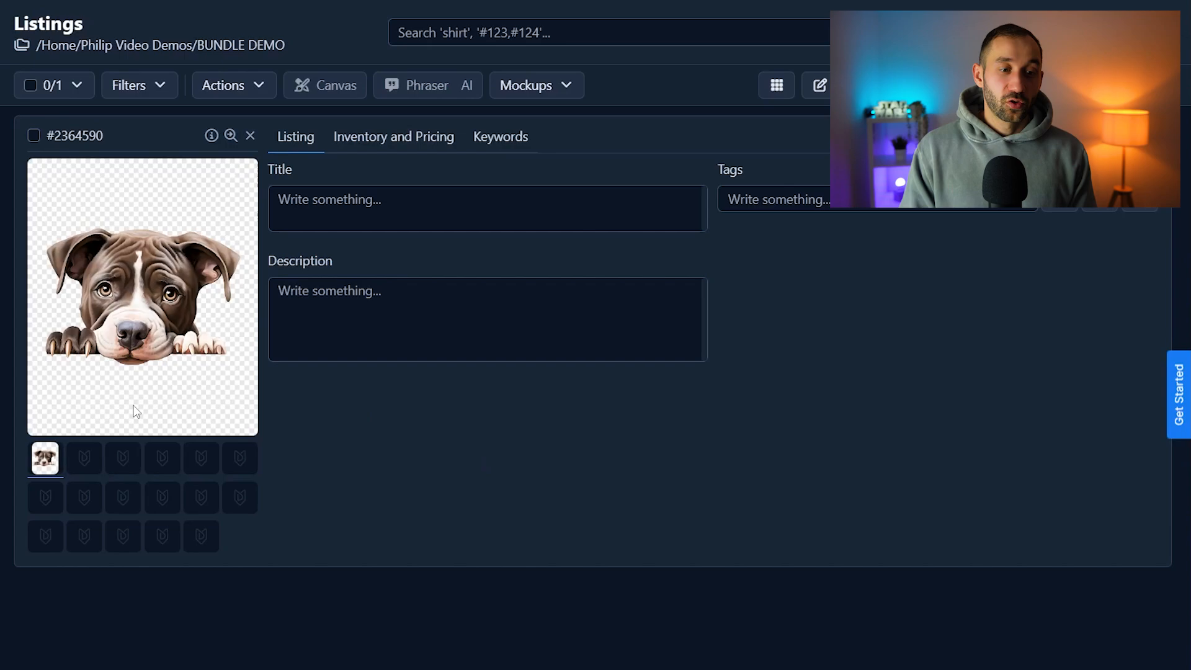
Upload peeking dog images to the File 2, File 3 and File 4 slots, and the bundle's archive to the ZIP File slot
{"action": "left_click", "coordinate": [88, 459]}
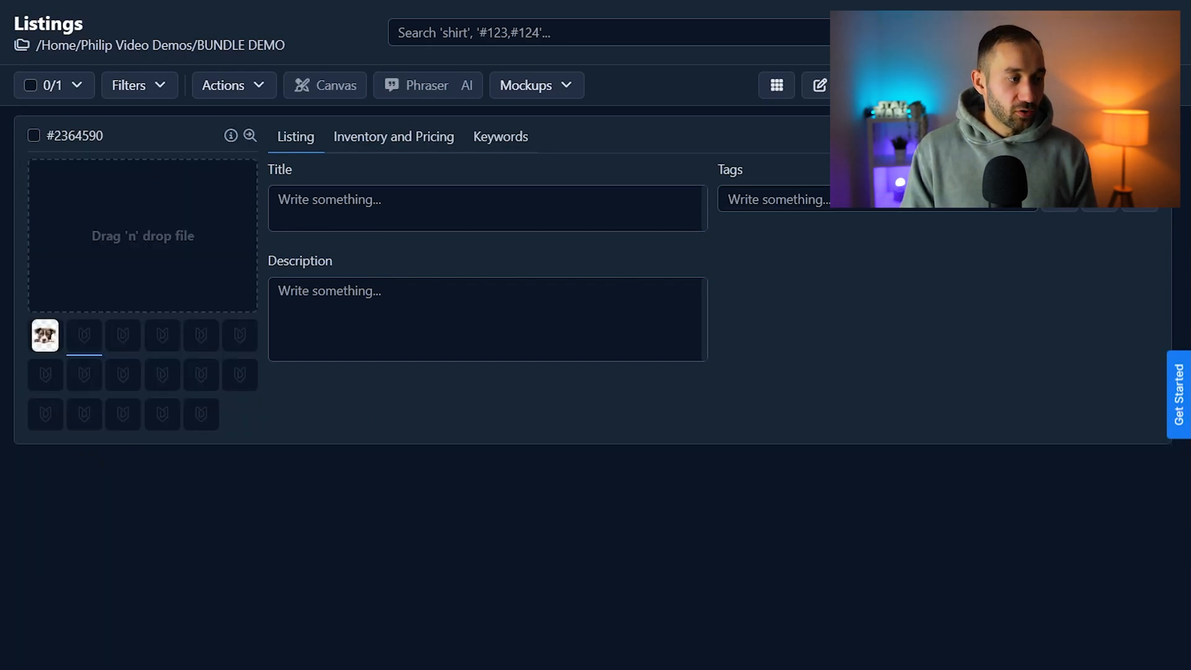
{"action": "left_click_drag", "start_coordinate": [343, 379], "coordinate": [159, 243]}
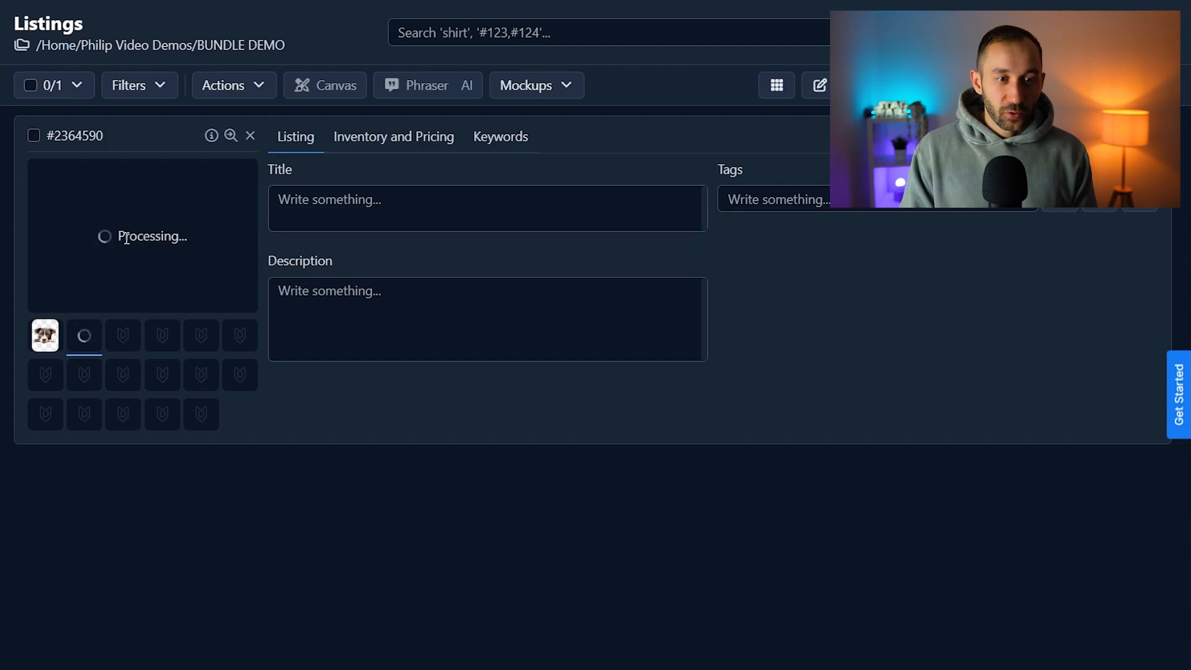
{"action": "left_click", "coordinate": [129, 335]}
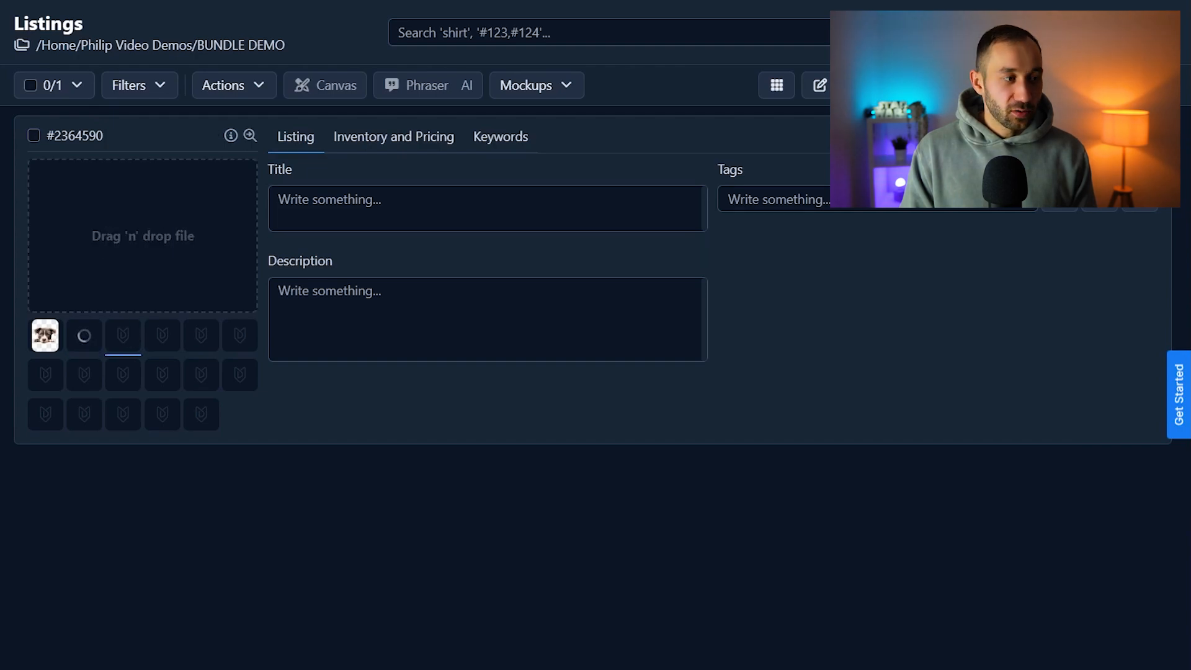
{"action": "left_click_drag", "start_coordinate": [1190, 248], "coordinate": [120, 256]}
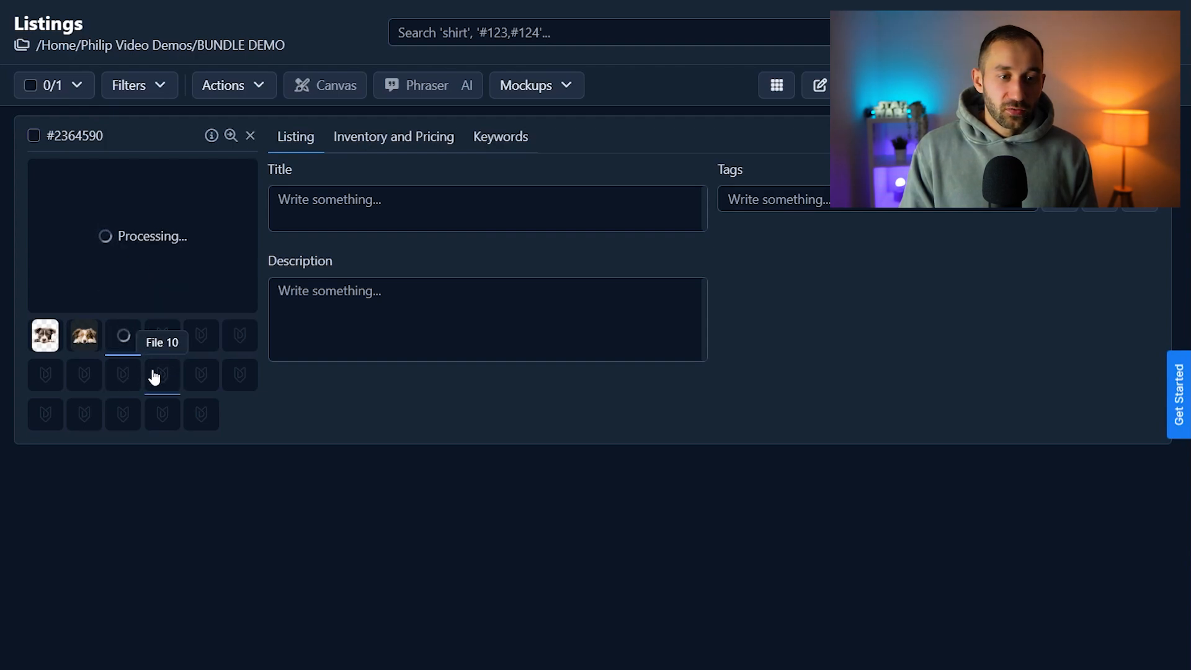
{"action": "left_click", "coordinate": [157, 344]}
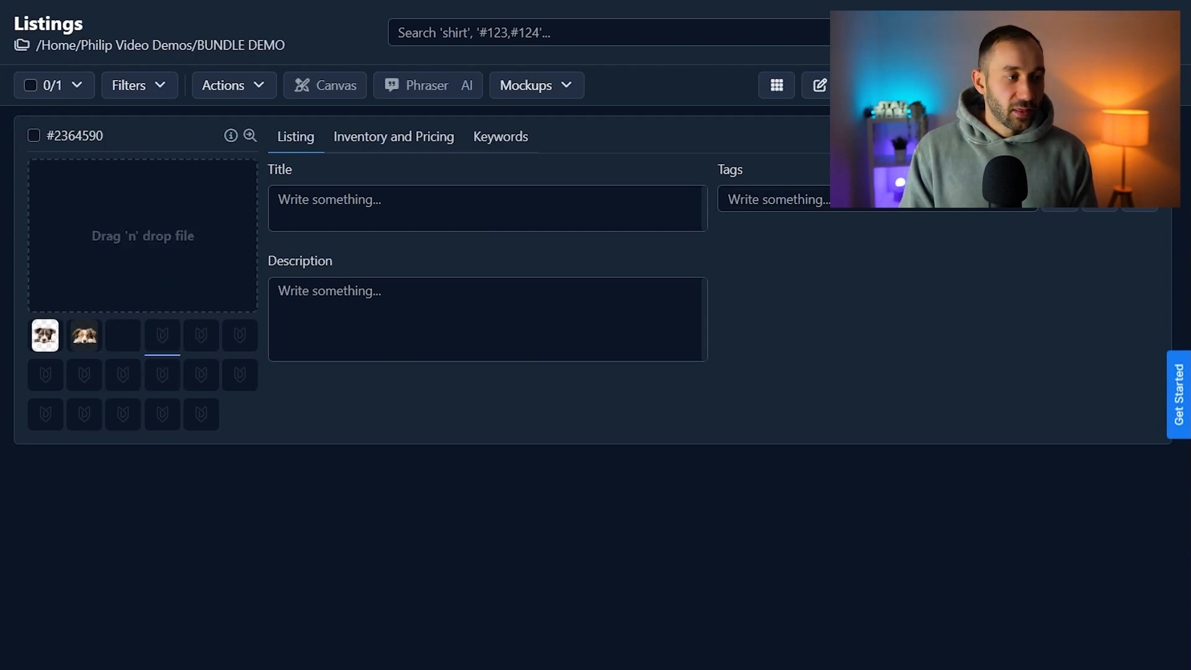
{"action": "left_click_drag", "start_coordinate": [1190, 447], "coordinate": [169, 251]}
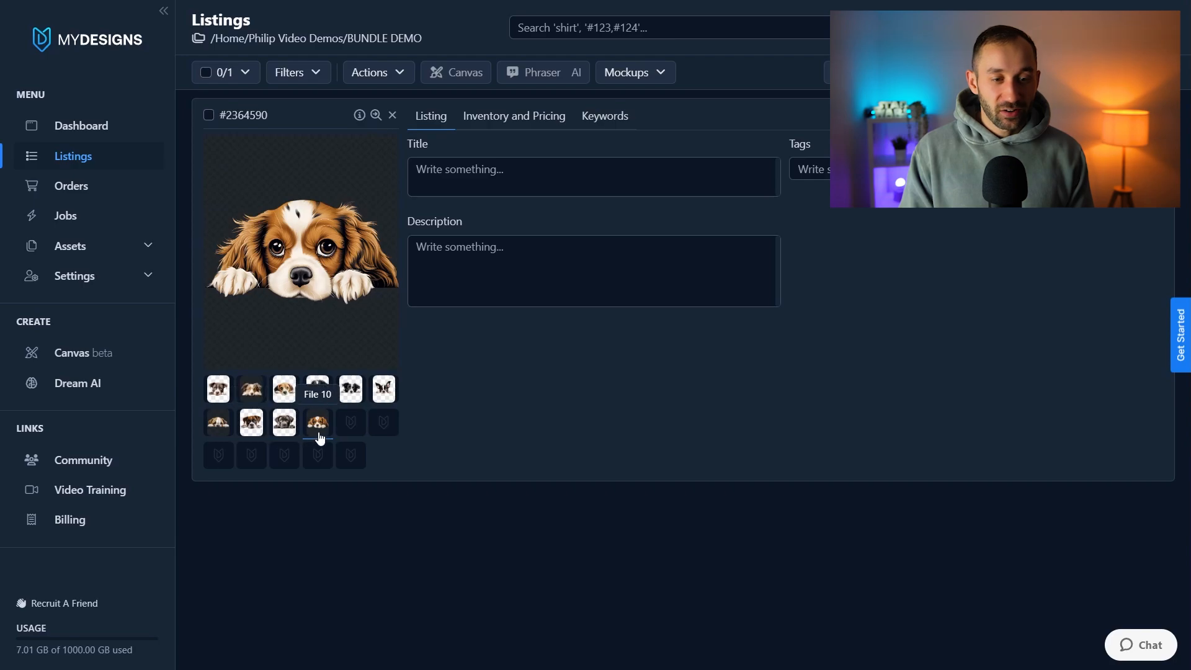
{"action": "left_click", "coordinate": [356, 464]}
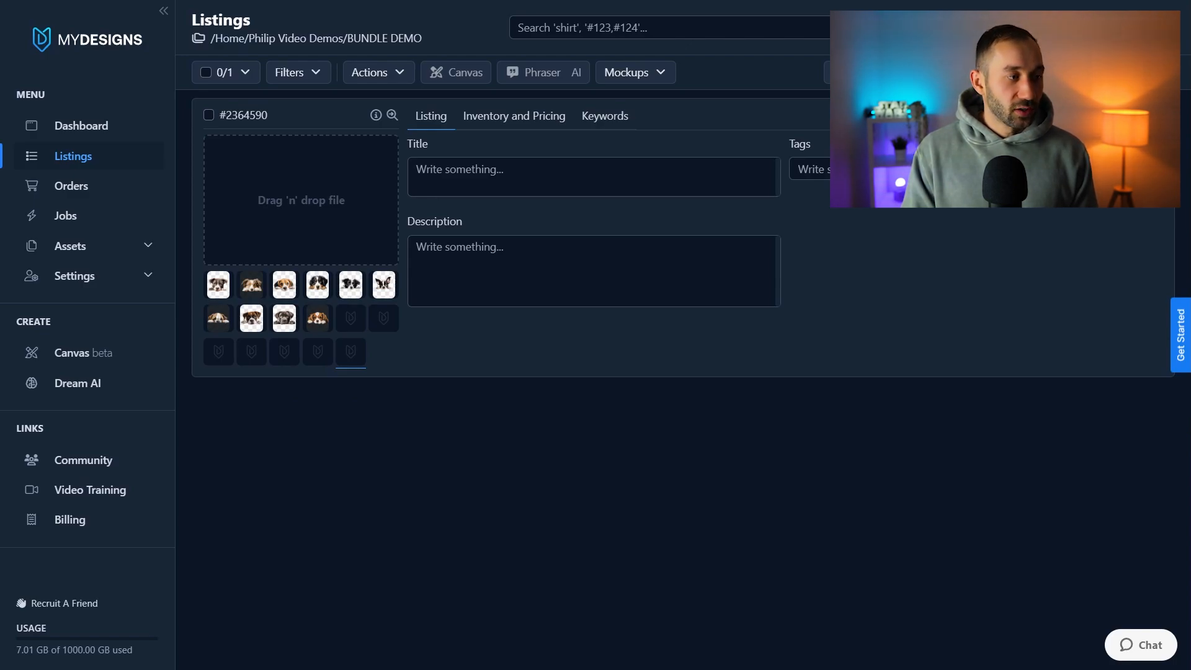
{"action": "left_click_drag", "start_coordinate": [270, 381], "coordinate": [317, 196]}
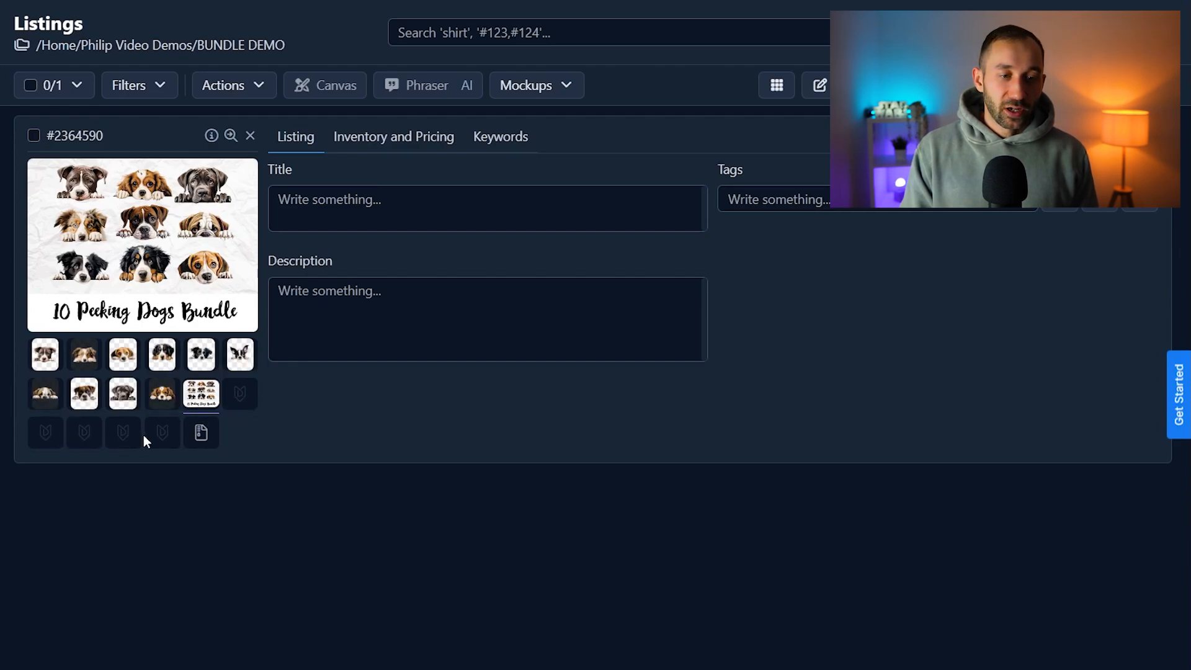
Start creating image mockups for the dog bundle listing and filter the mockup library to the Digital category
{"action": "left_click", "coordinate": [34, 136]}
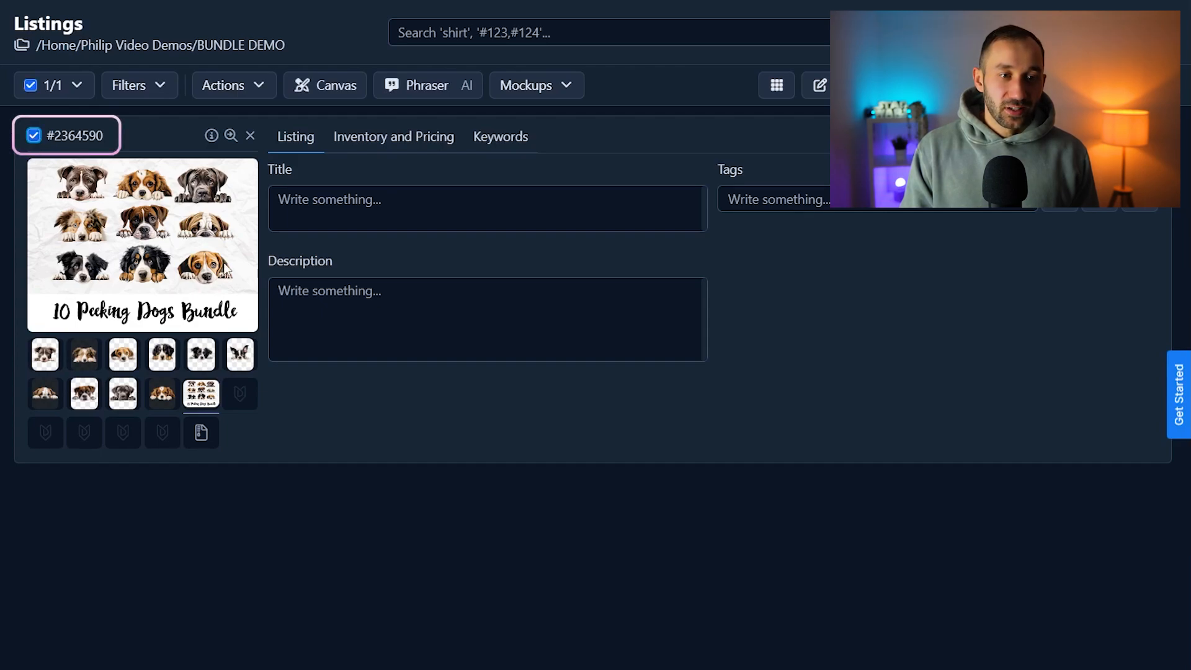
{"action": "left_click", "coordinate": [562, 86]}
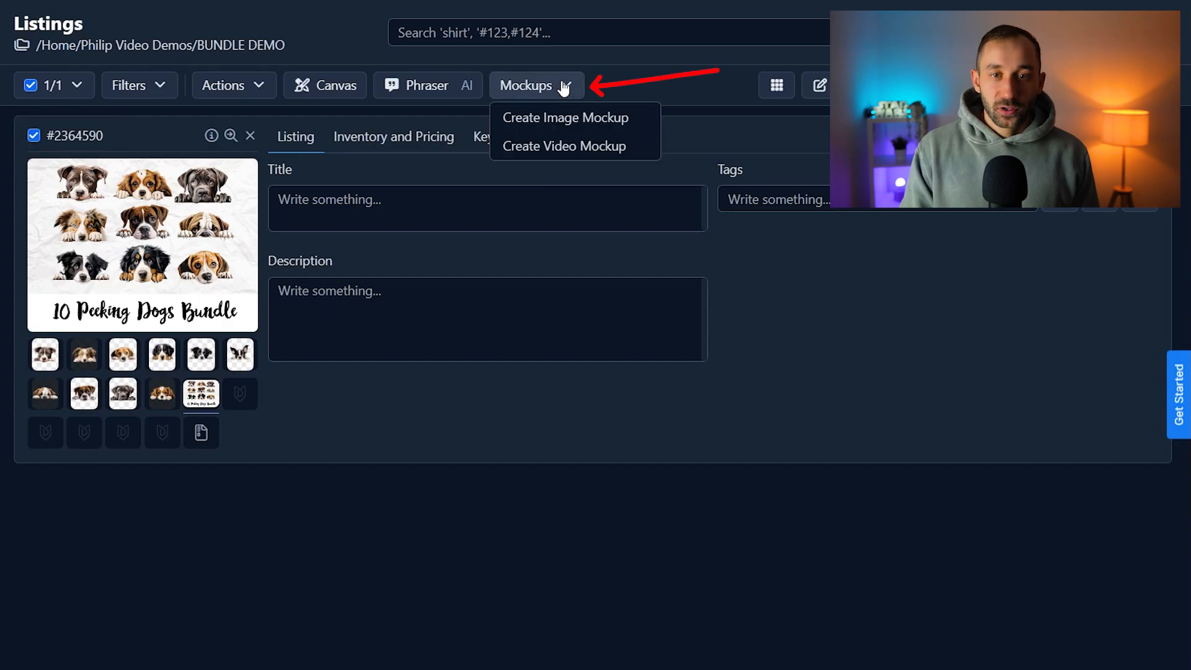
{"action": "left_click", "coordinate": [622, 120]}
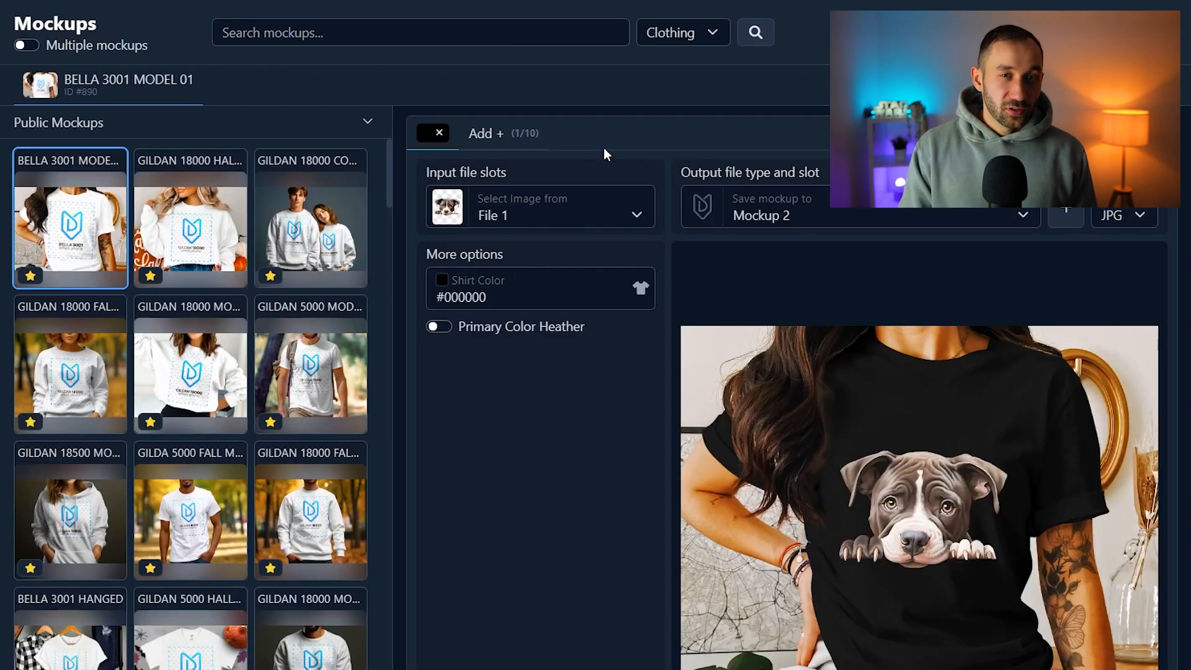
{"action": "left_click", "coordinate": [692, 37]}
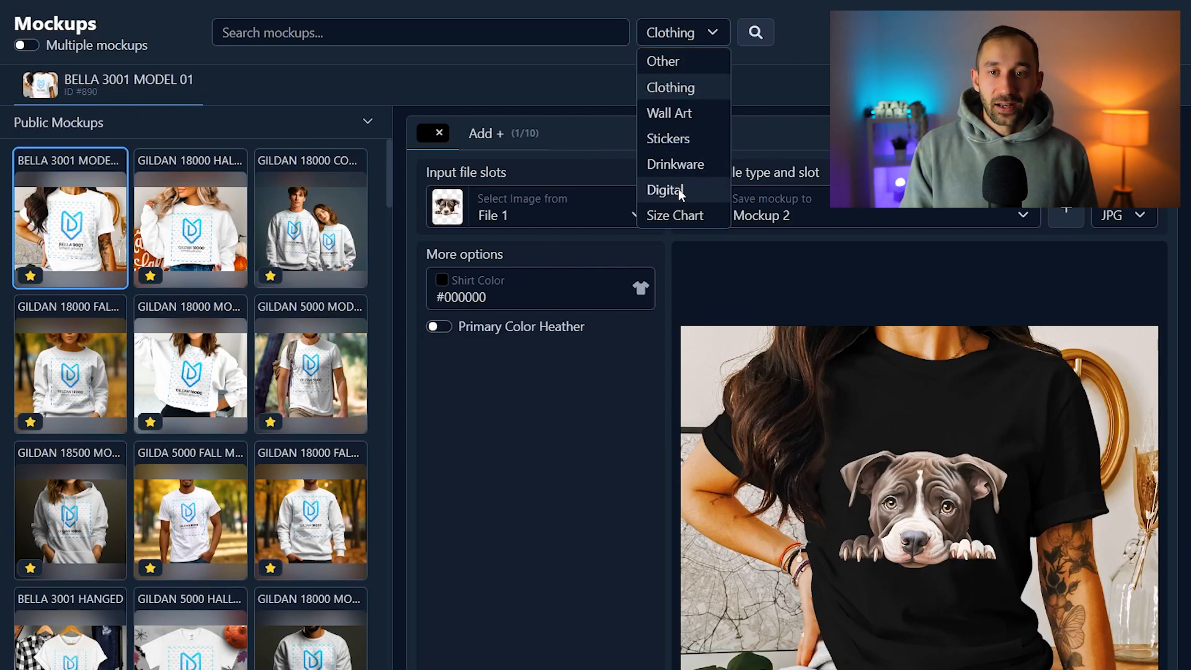
{"action": "left_click", "coordinate": [678, 188]}
{"action": "left_click", "coordinate": [686, 37]}
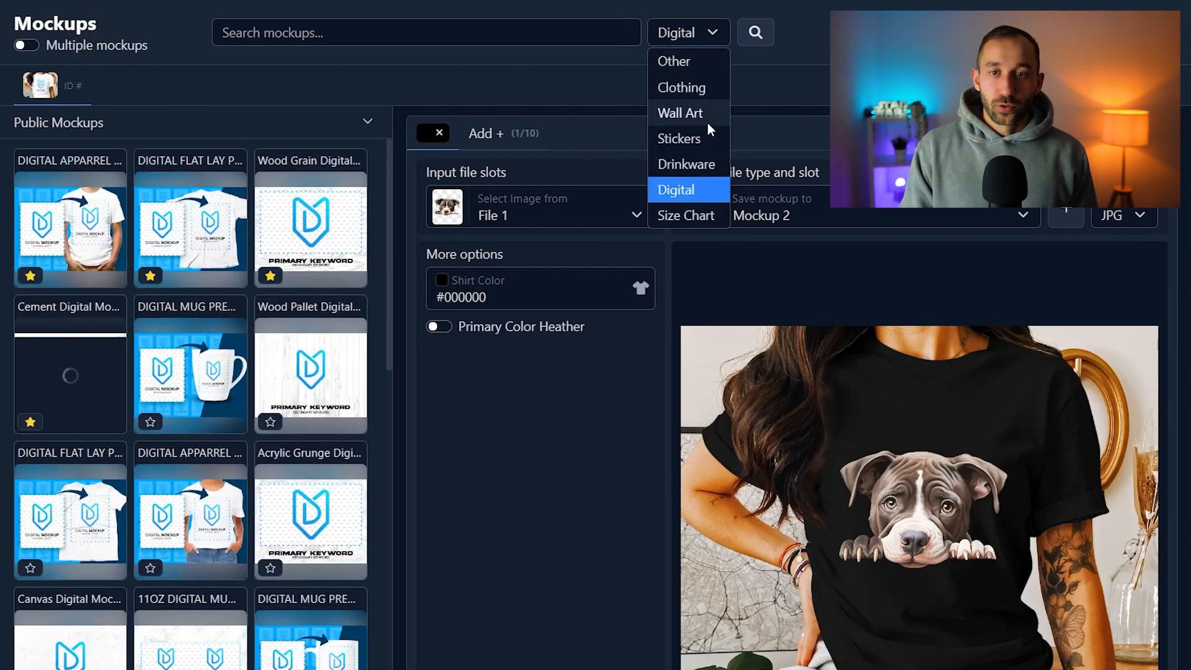
{"action": "left_click", "coordinate": [697, 33]}
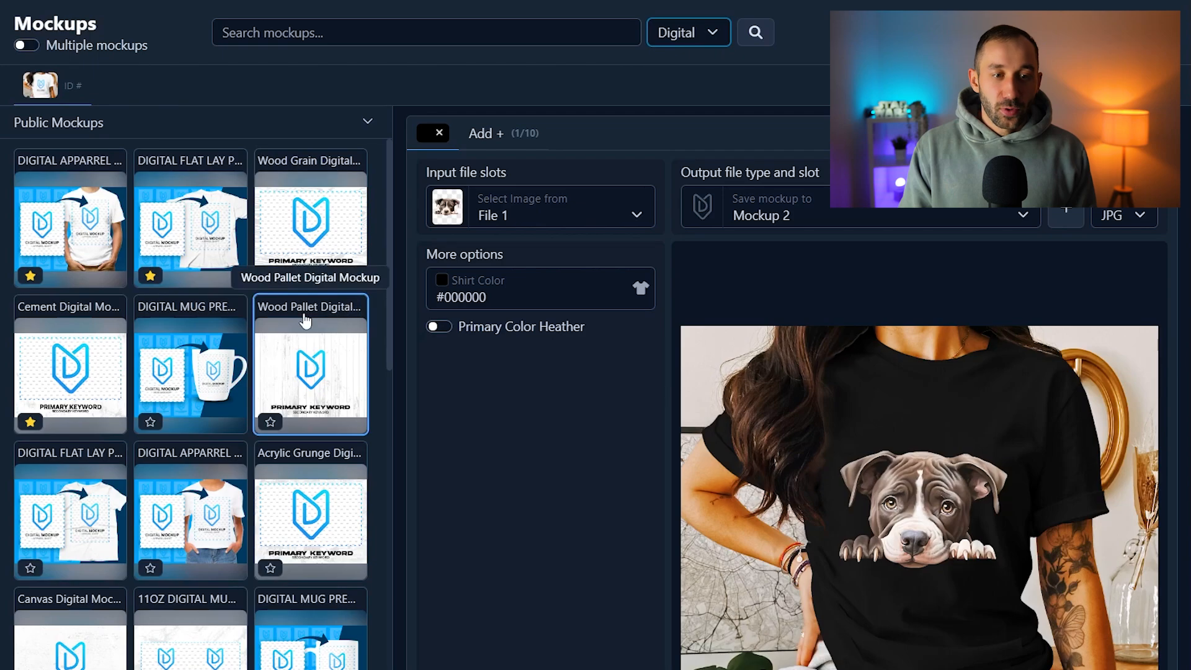
Choose the white DIGITAL MUG PREMIUM mockup with File 1 as its input image
{"action": "scroll", "coordinate": [291, 442], "scroll_direction": "down", "scroll_amount": 3}
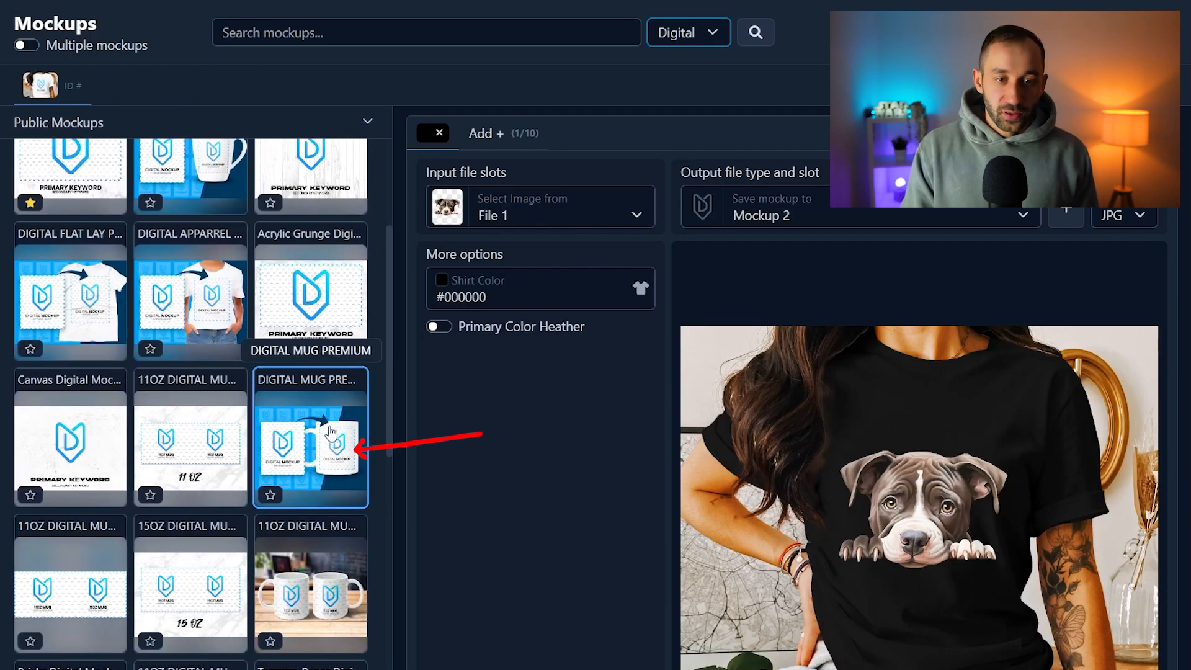
{"action": "left_click", "coordinate": [333, 444]}
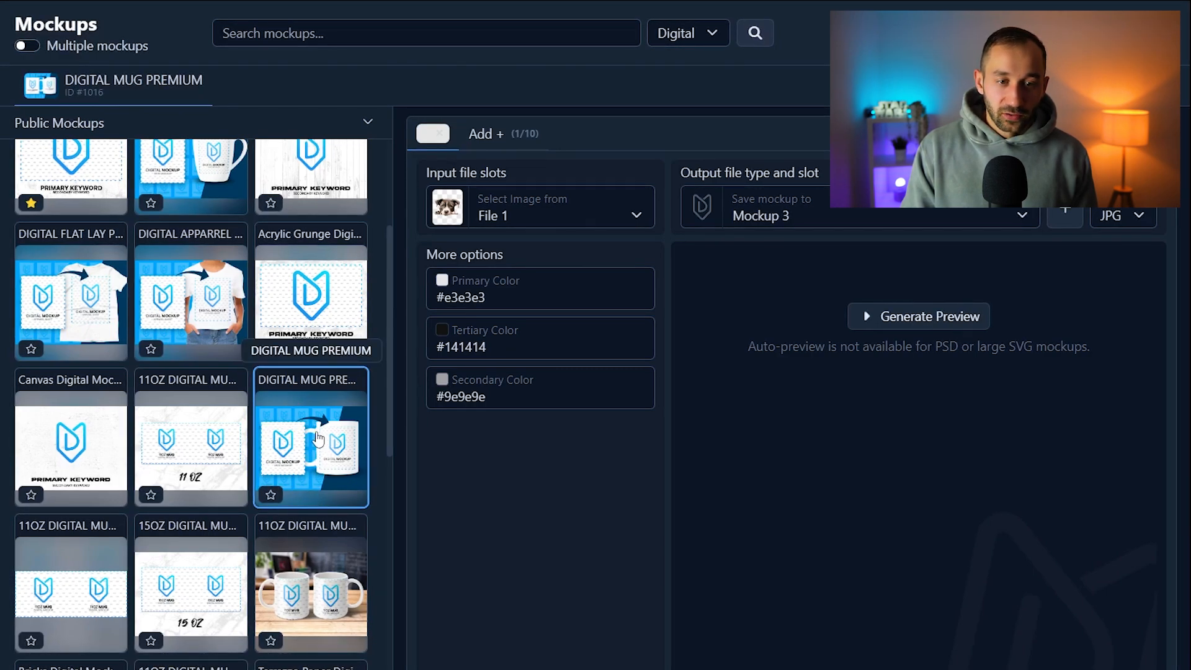
{"action": "left_click", "coordinate": [516, 214]}
{"action": "scroll", "coordinate": [525, 283], "scroll_direction": "down", "scroll_amount": 5}
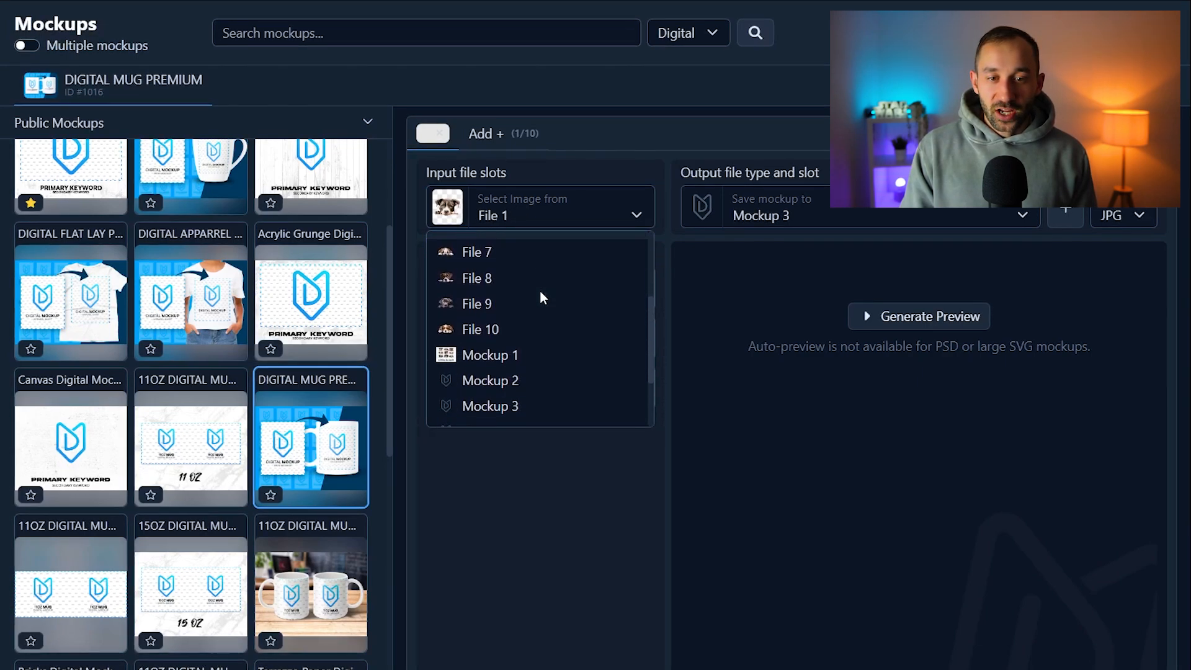
{"action": "scroll", "coordinate": [531, 329], "scroll_direction": "up", "scroll_amount": 5}
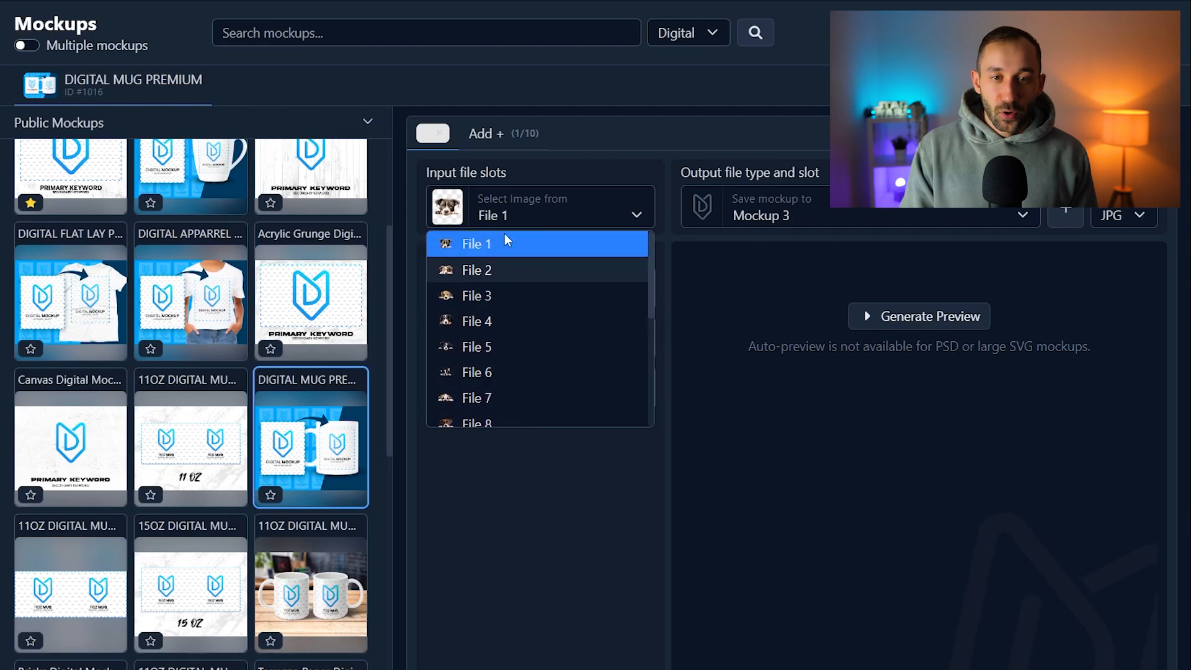
{"action": "left_click", "coordinate": [540, 222]}
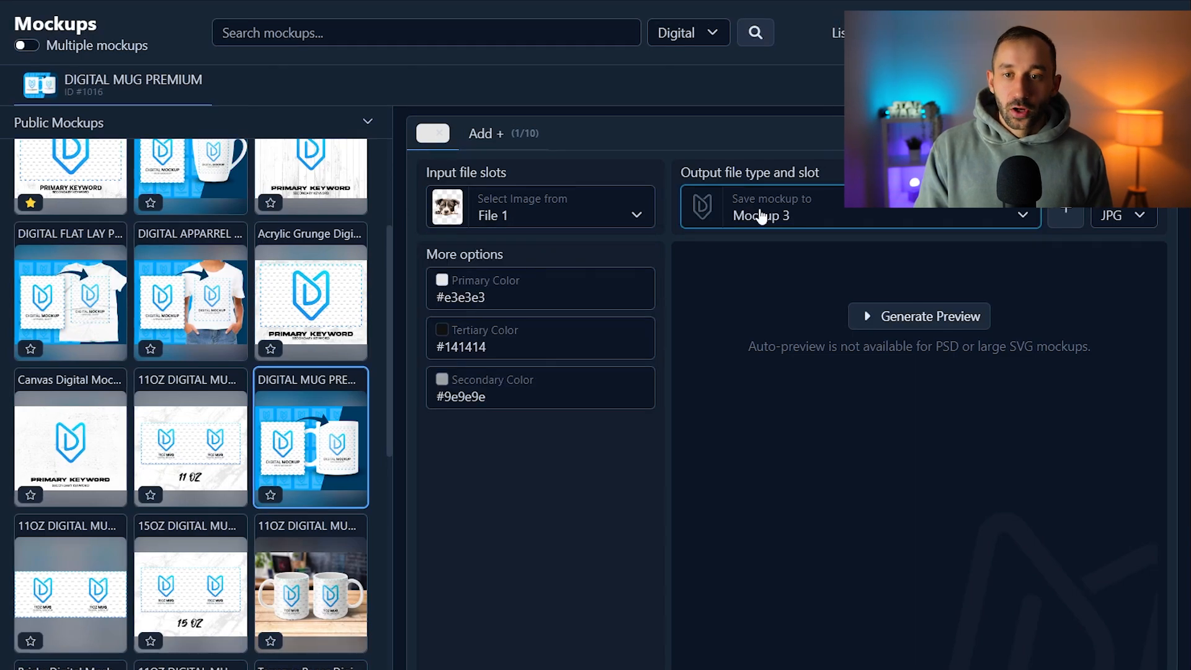
Set the Mockup 2 slot as the place where the mug mockup is saved
{"action": "left_click", "coordinate": [767, 217]}
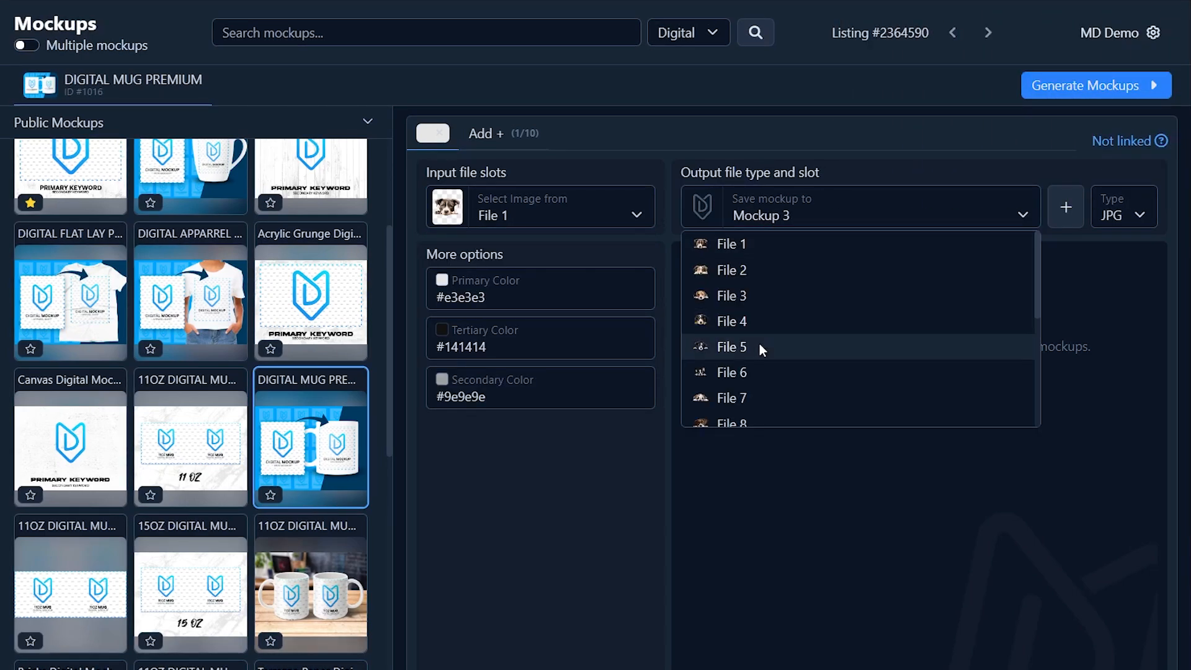
{"action": "scroll", "coordinate": [763, 335], "scroll_direction": "down", "scroll_amount": 5}
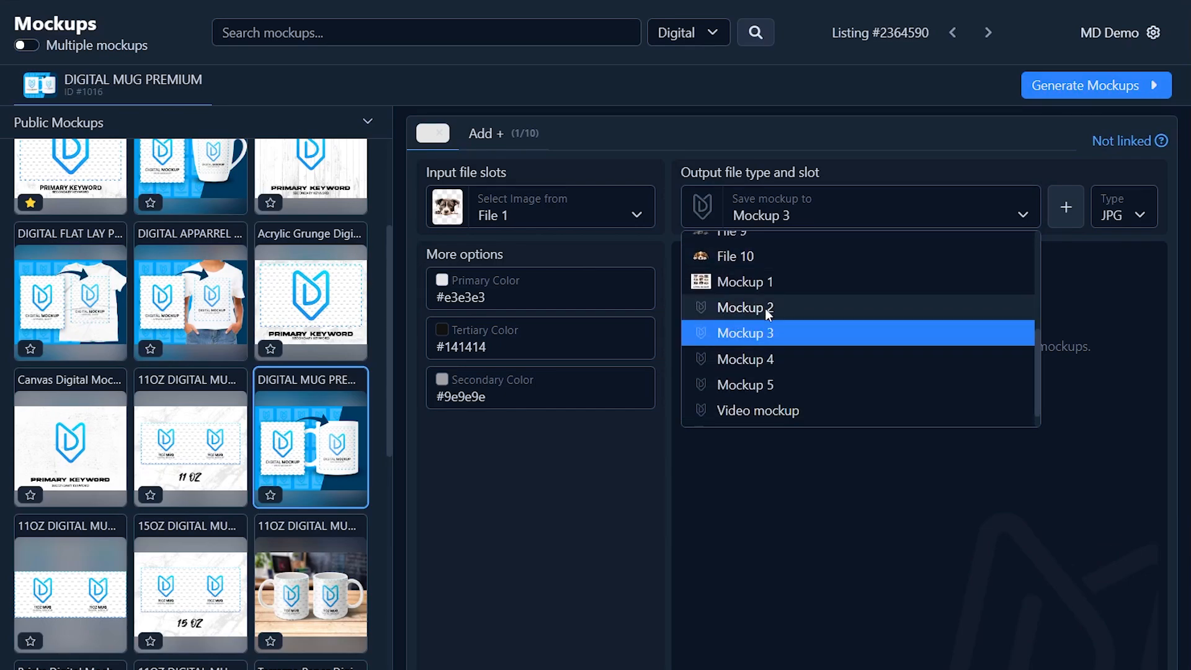
{"action": "left_click", "coordinate": [756, 308]}
Allow multiple mockups to be selected at once and filter the mockup library to the Stickers category
{"action": "scroll", "coordinate": [279, 217], "scroll_direction": "up", "scroll_amount": 1}
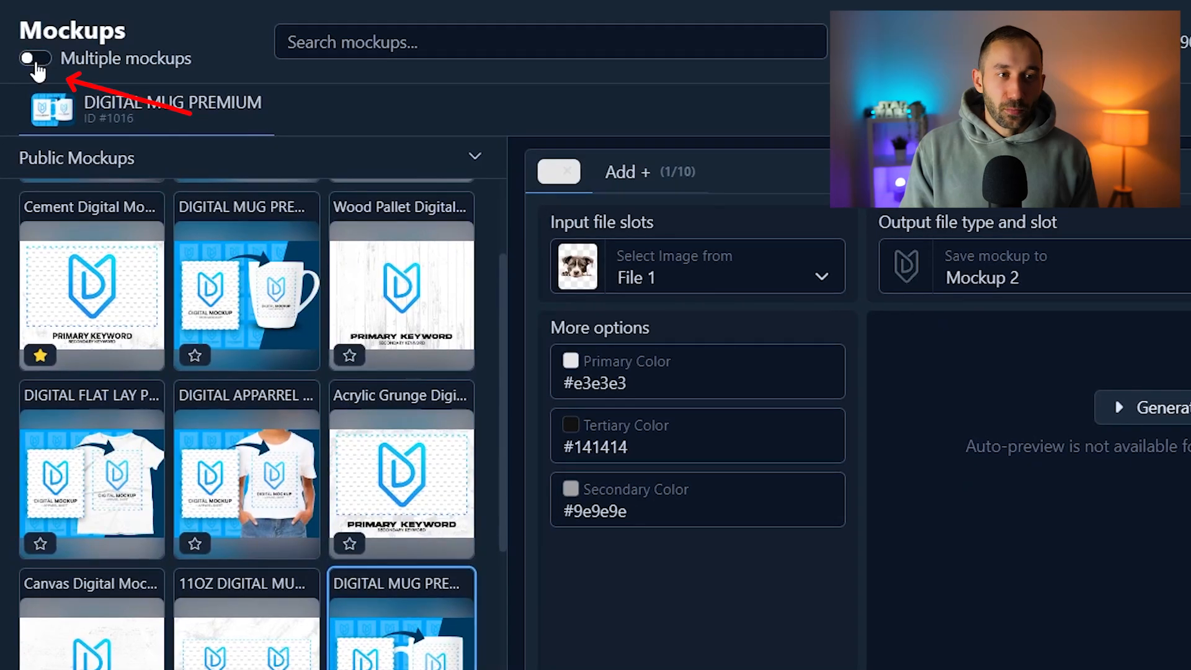
{"action": "left_click", "coordinate": [44, 62]}
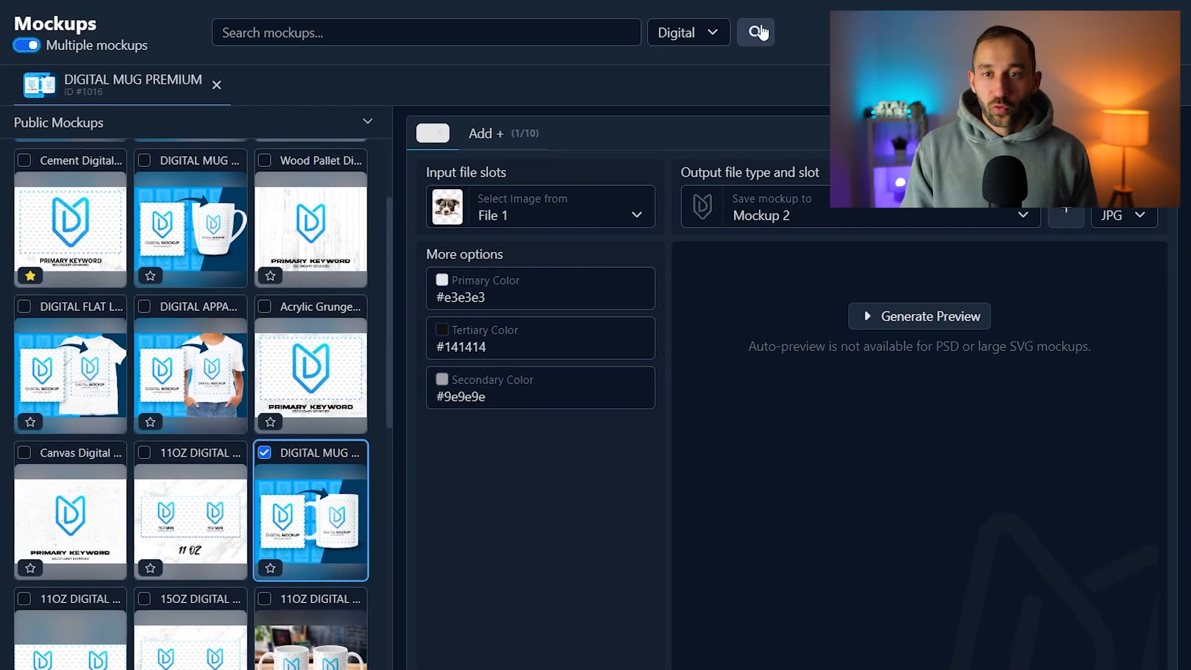
{"action": "left_click", "coordinate": [711, 36]}
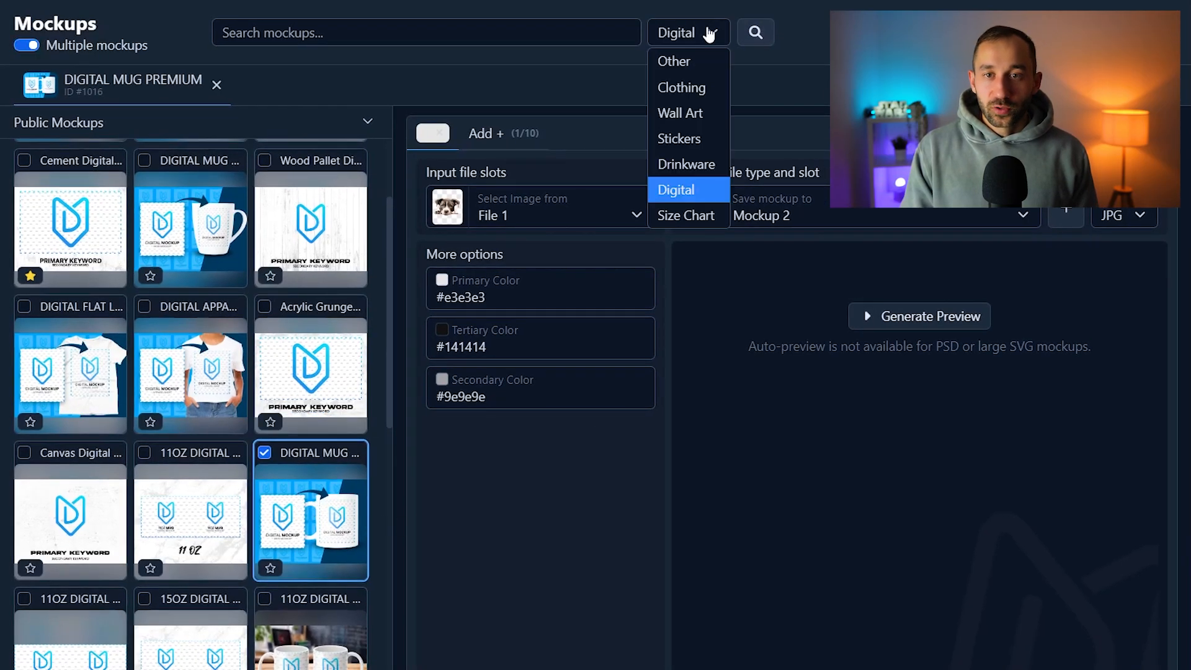
{"action": "left_click", "coordinate": [700, 144]}
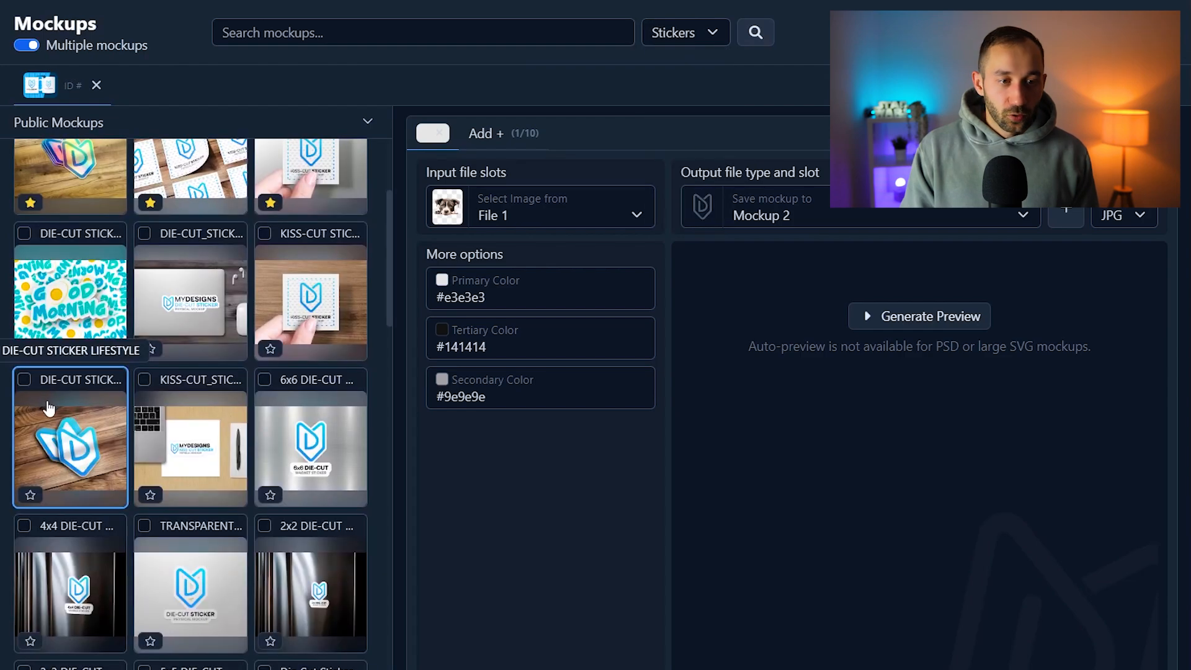
Add the DIE-CUT STICKER LIFESTYLE mockup to the selection and generate previews of the sticker and mug mockups
{"action": "left_click", "coordinate": [24, 380]}
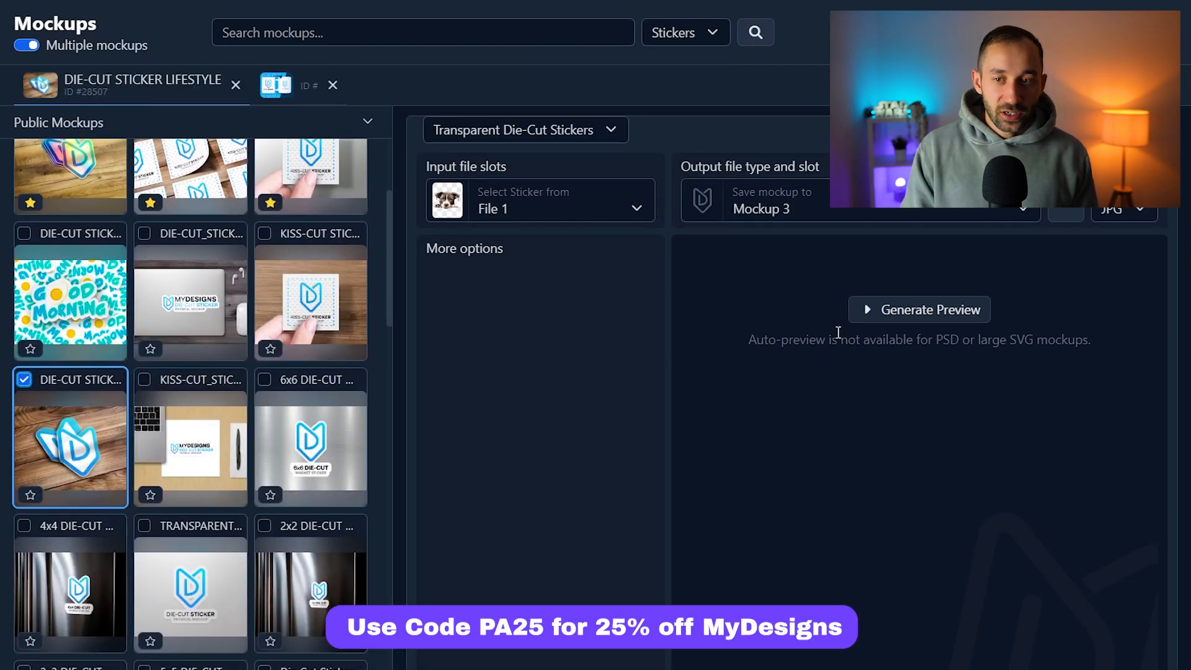
{"action": "left_click", "coordinate": [924, 319]}
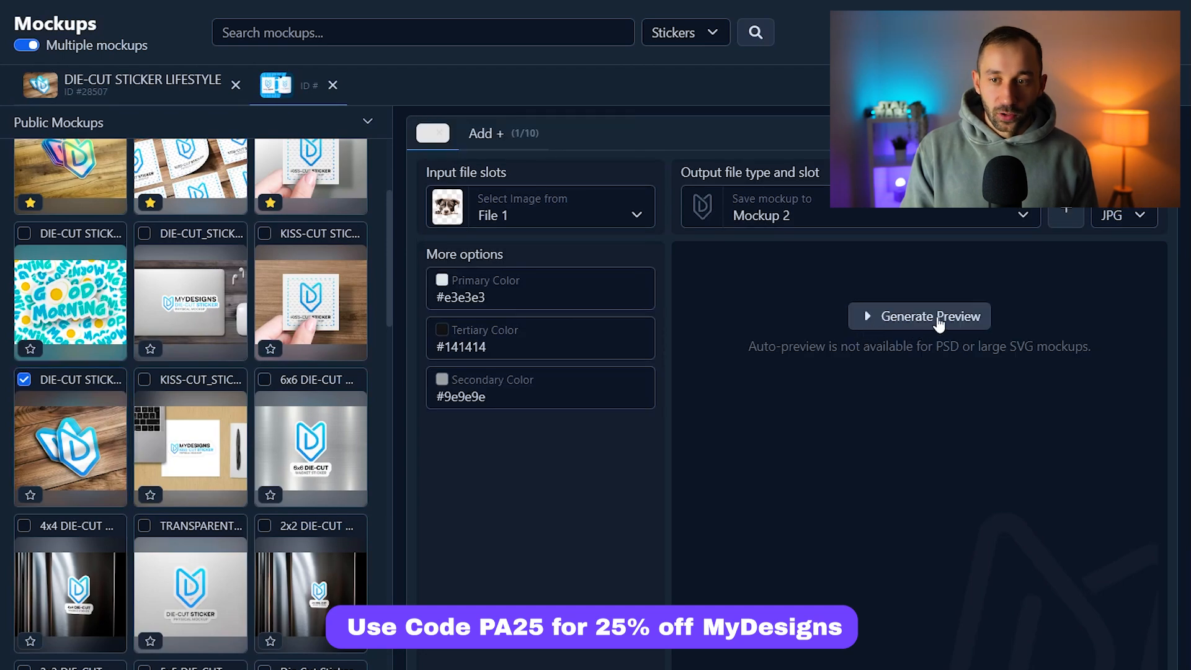
{"action": "left_click", "coordinate": [937, 319]}
Filter the mockup library to Clothing and add the GILDAN 18000 FALL MODEL 01 sweatshirt mockup
{"action": "left_click", "coordinate": [681, 33]}
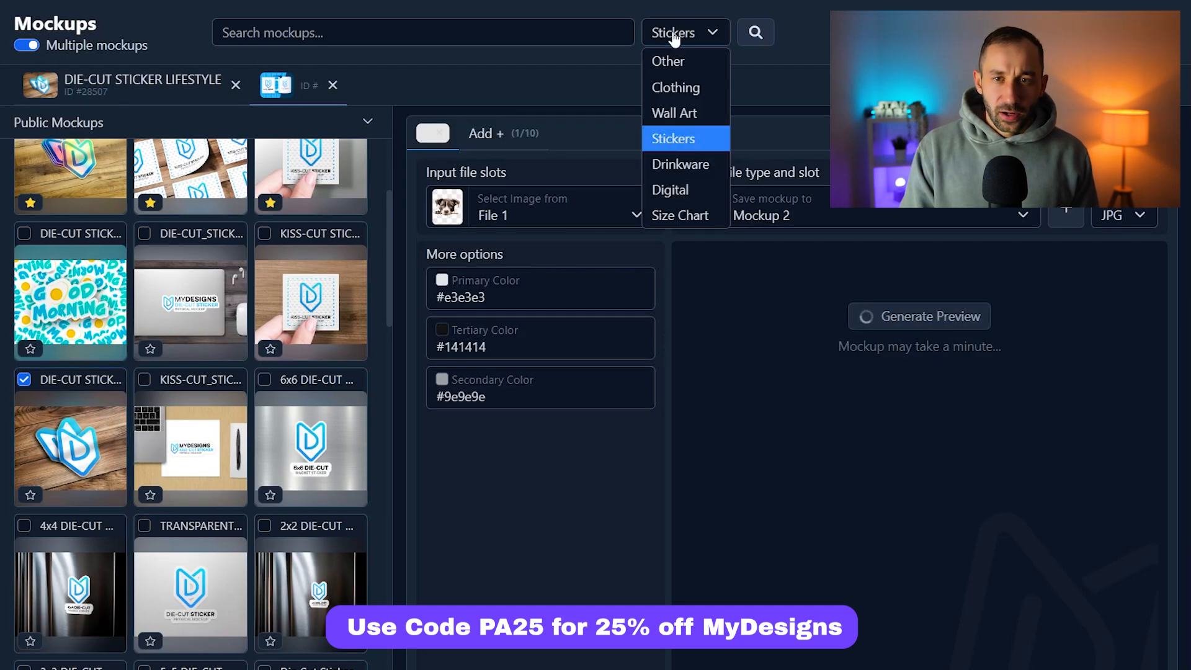
{"action": "left_click", "coordinate": [690, 90]}
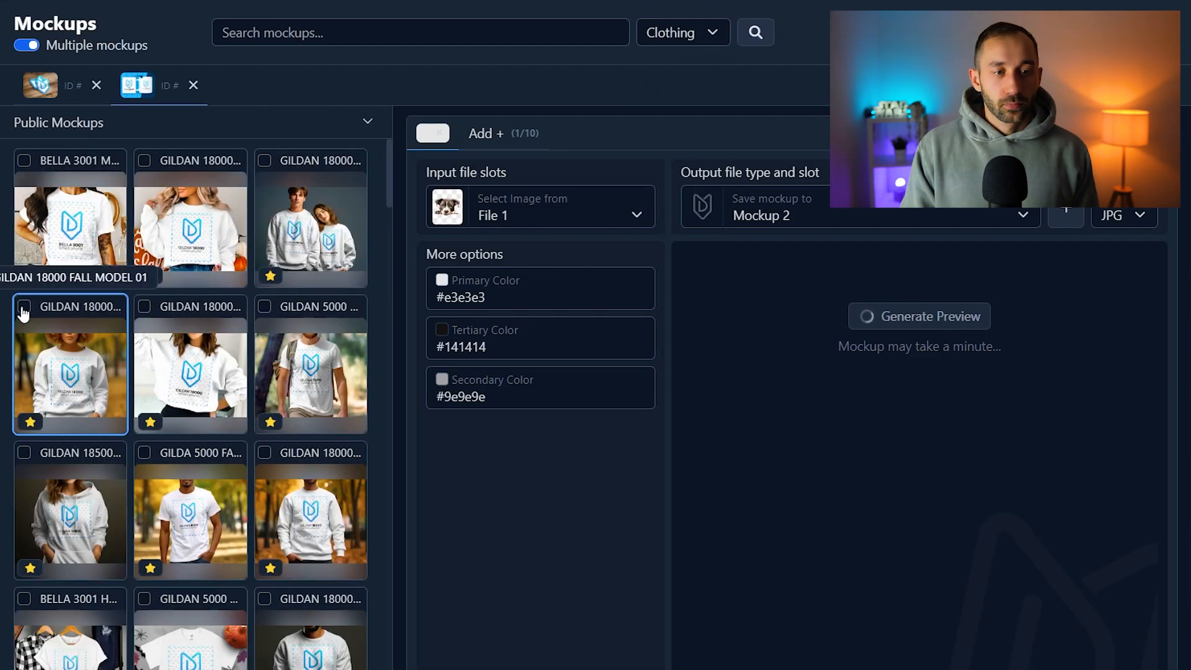
{"action": "left_click", "coordinate": [24, 308]}
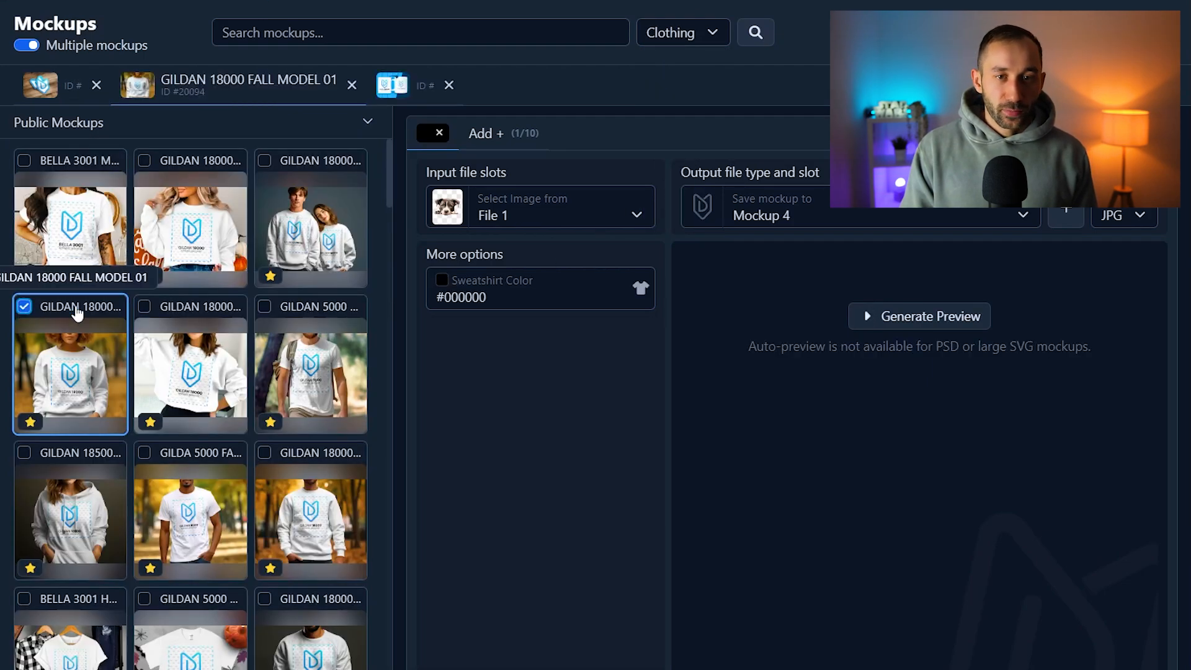
Use File 3 as the input image of the die-cut sticker mockup
{"action": "left_click", "coordinate": [57, 84]}
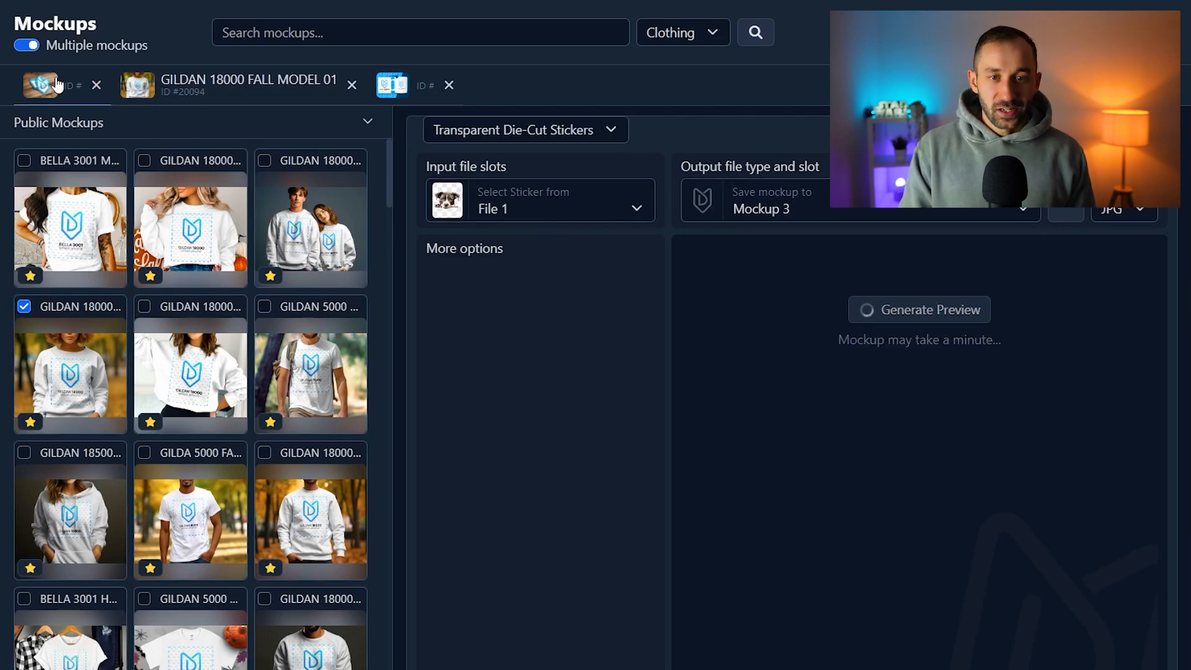
{"action": "left_click", "coordinate": [546, 212]}
{"action": "scroll", "coordinate": [541, 271], "scroll_direction": "down", "scroll_amount": 2}
{"action": "scroll", "coordinate": [541, 279], "scroll_direction": "up", "scroll_amount": 2}
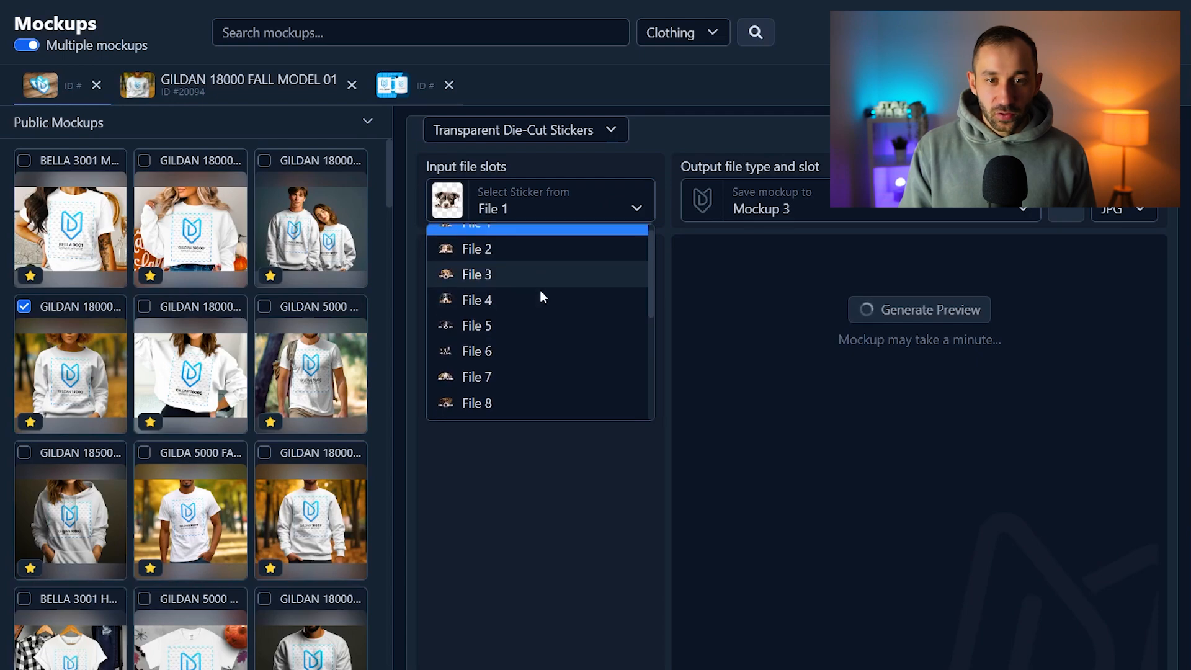
{"action": "left_click", "coordinate": [511, 289]}
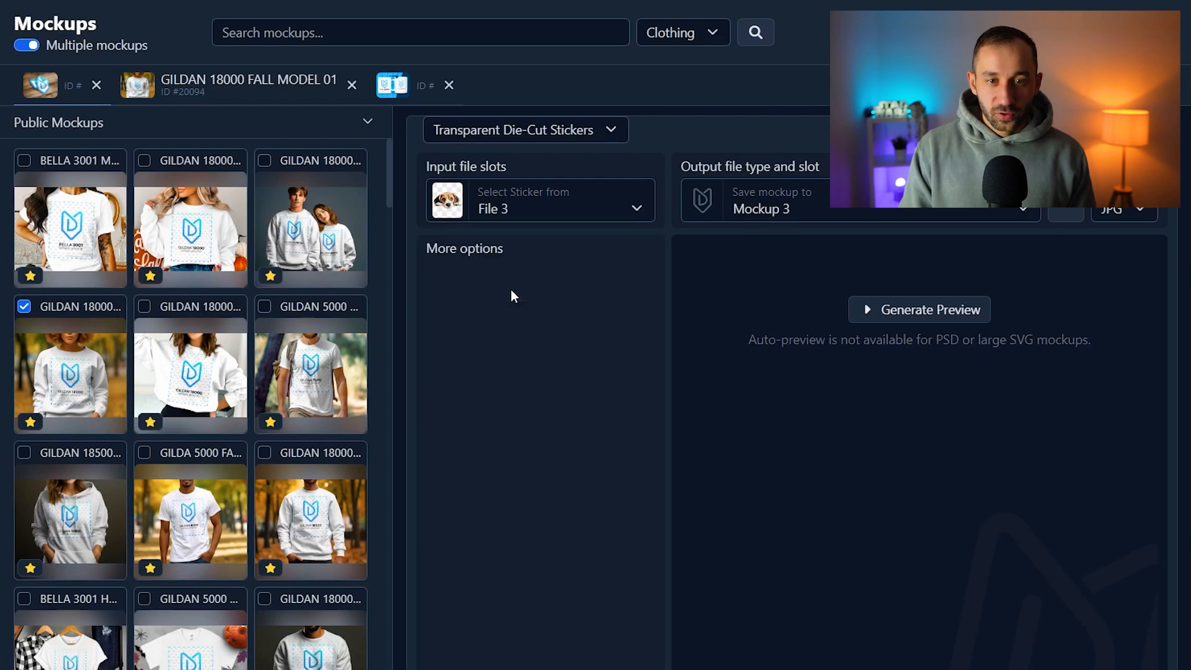
Use File 6 as the input image of the GILDAN 18000 FALL MODEL 01 mockup
{"action": "left_click", "coordinate": [202, 93]}
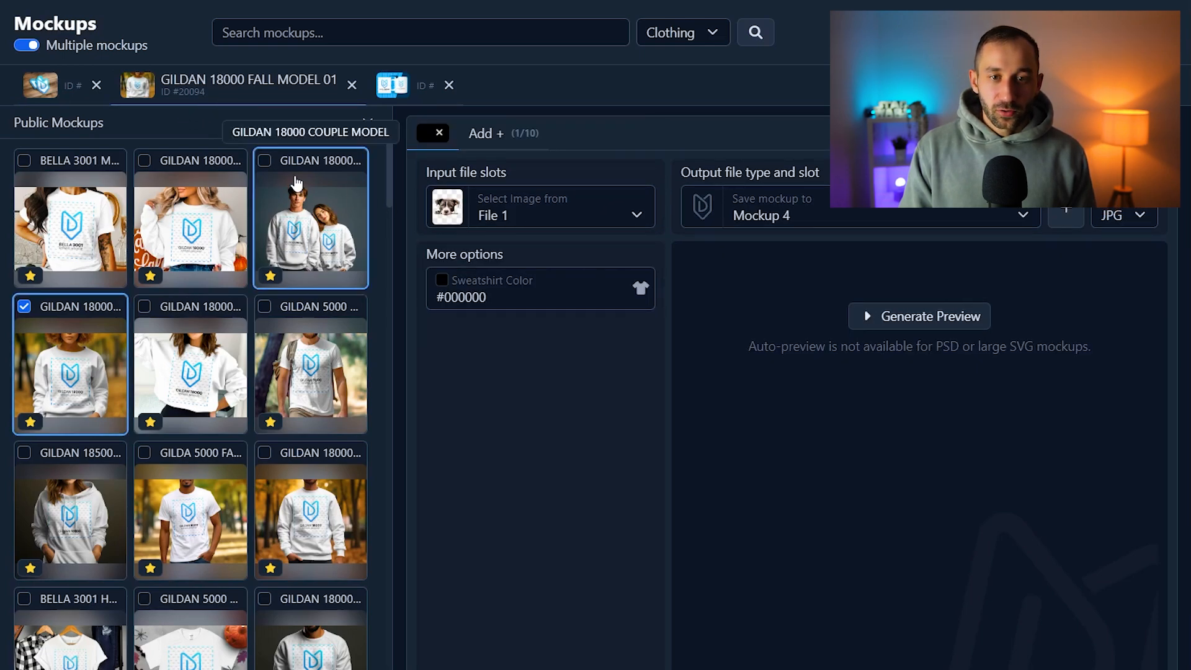
{"action": "left_click", "coordinate": [501, 225]}
{"action": "scroll", "coordinate": [605, 300], "scroll_direction": "down", "scroll_amount": 2}
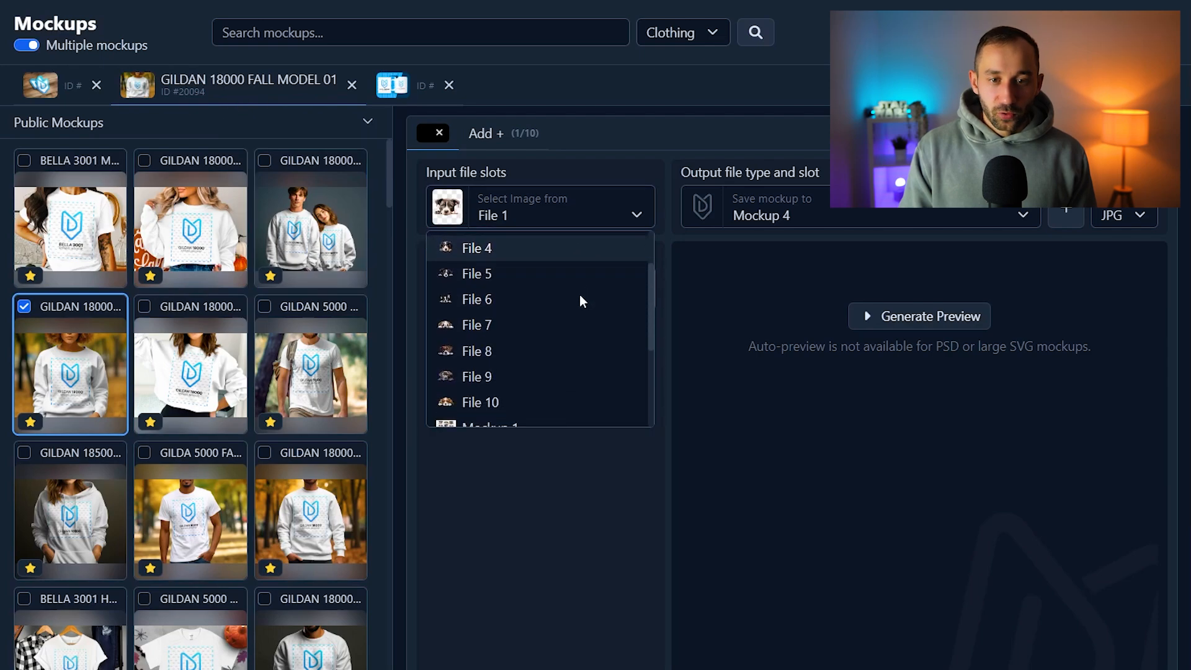
{"action": "left_click", "coordinate": [501, 304]}
Set the sweatshirt color to a light beige, about RGB 222, 220, 206
{"action": "left_click", "coordinate": [444, 292]}
{"action": "left_click", "coordinate": [511, 345]}
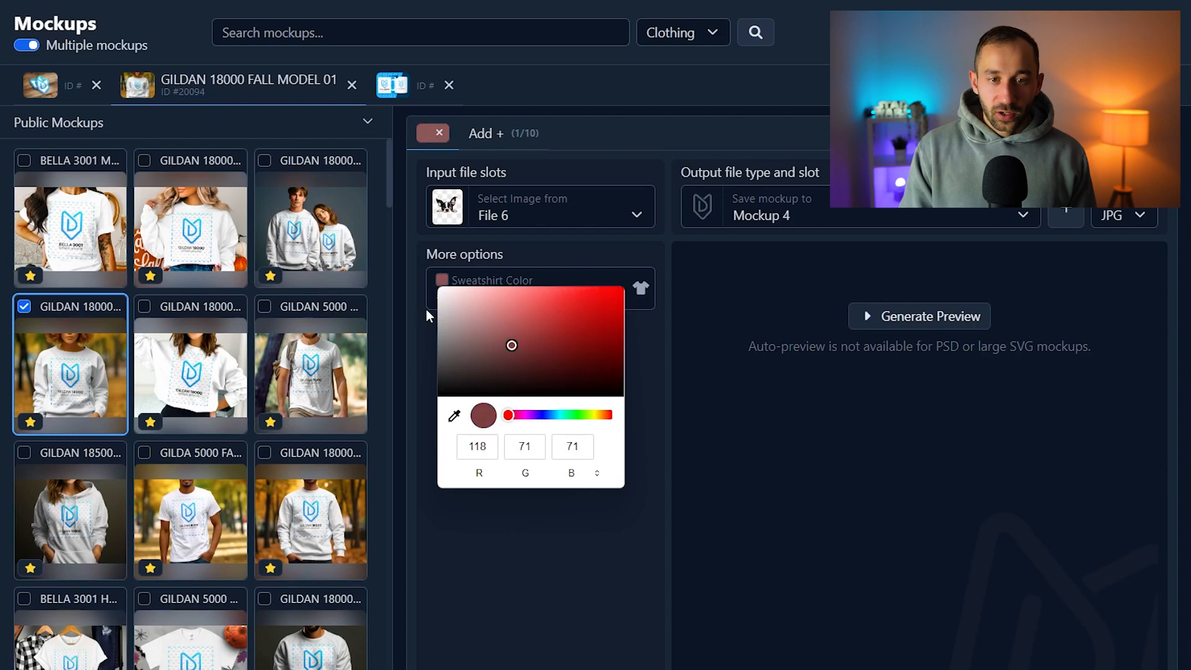
{"action": "left_click_drag", "start_coordinate": [440, 302], "coordinate": [454, 302]}
{"action": "left_click_drag", "start_coordinate": [601, 415], "coordinate": [596, 415]}
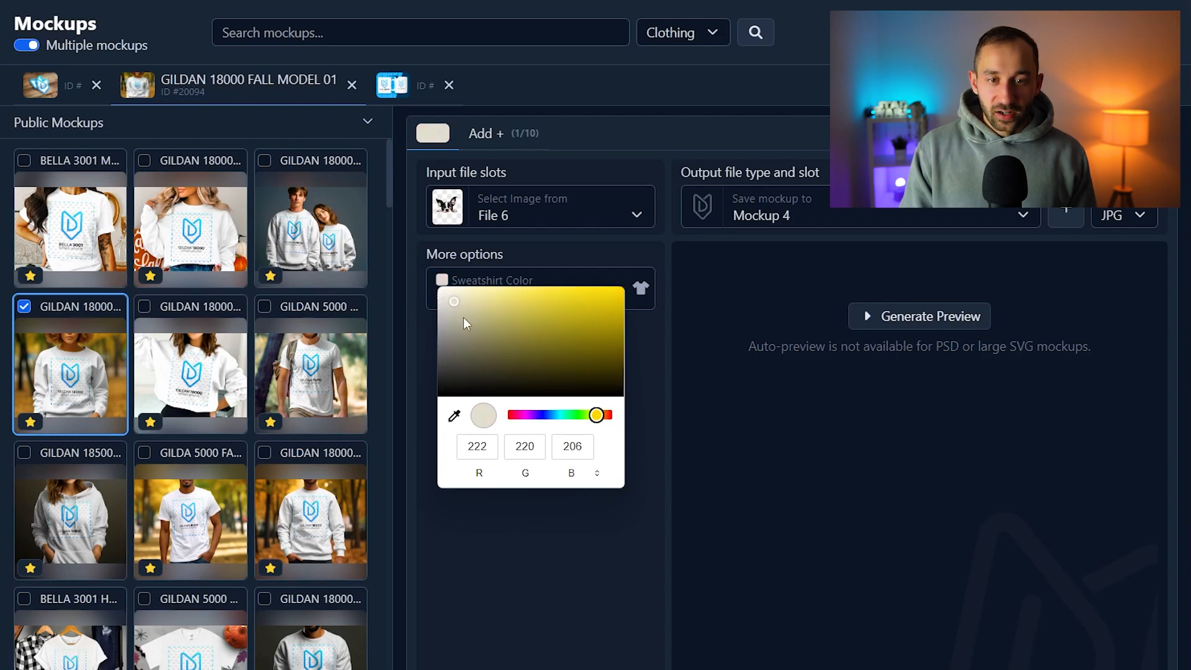
{"action": "left_click_drag", "start_coordinate": [458, 304], "coordinate": [453, 302]}
Generate a preview of the sweatshirt mockup and filter the mockup library to the Wall Art category
{"action": "left_click", "coordinate": [910, 317]}
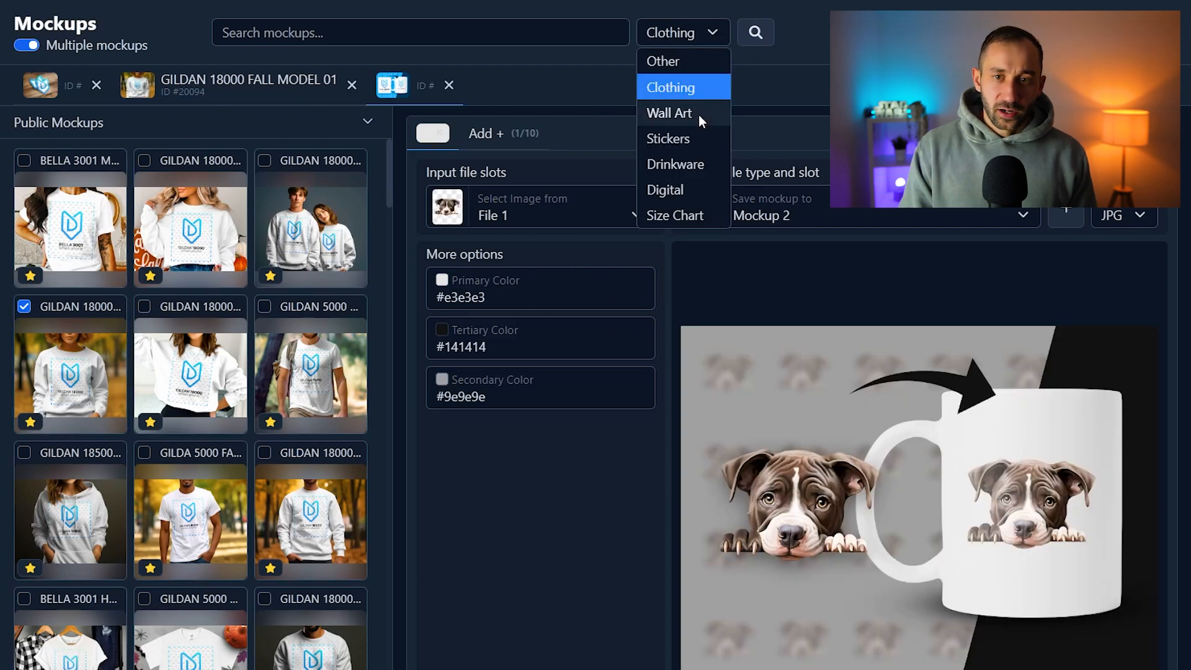
{"action": "left_click", "coordinate": [698, 114]}
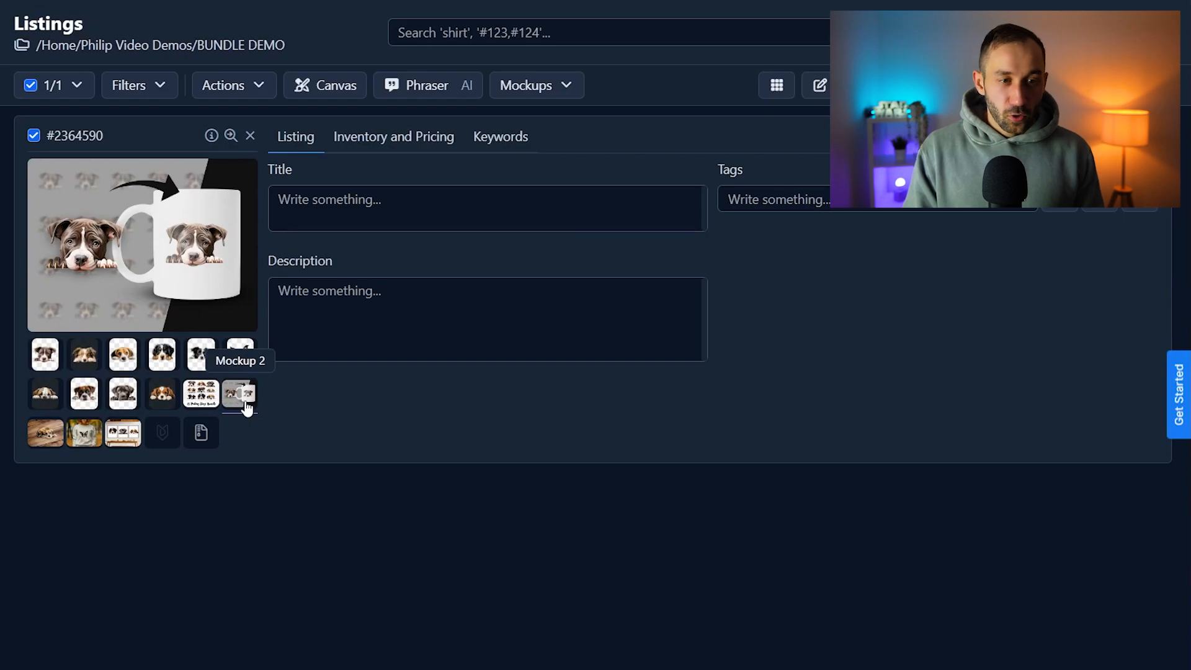
Review the generated images in the listing's Mockup 3, Mockup 4 and Mockup 5 slots
{"action": "left_click", "coordinate": [61, 430]}
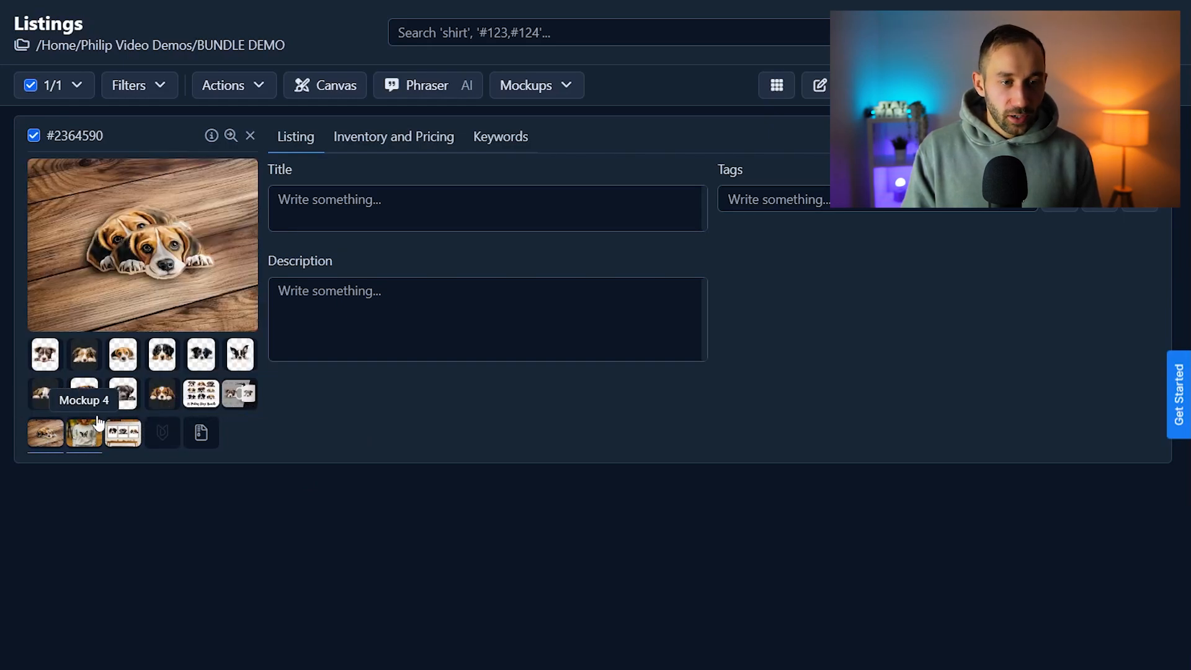
{"action": "left_click", "coordinate": [101, 437]}
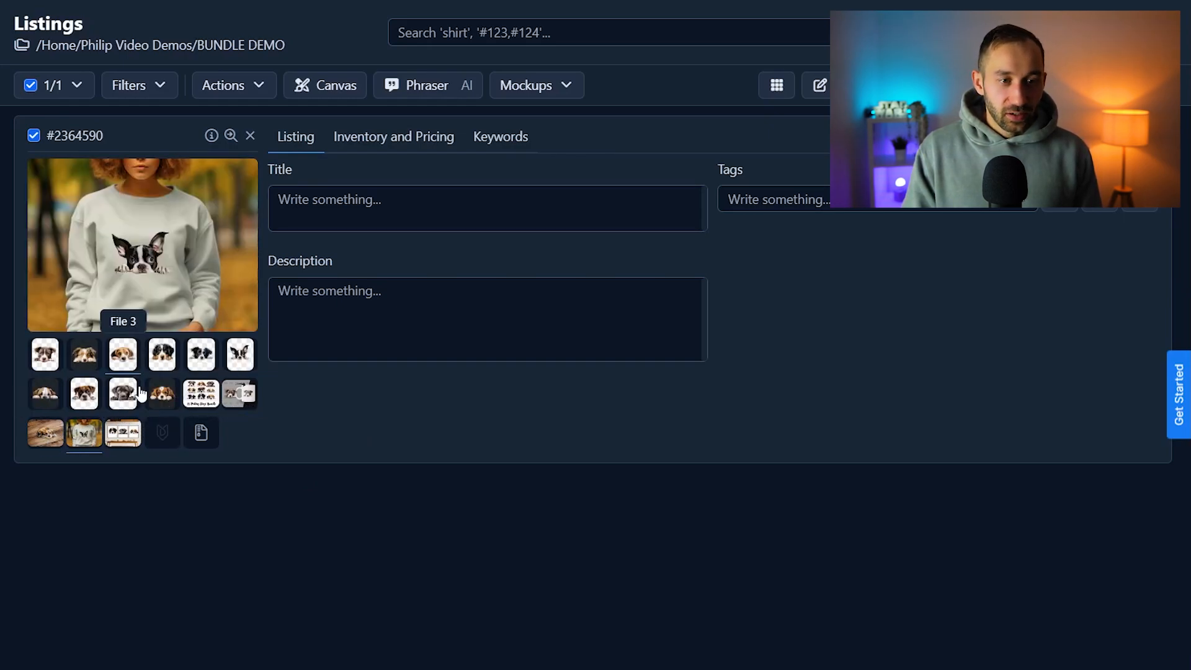
{"action": "left_click", "coordinate": [127, 434]}
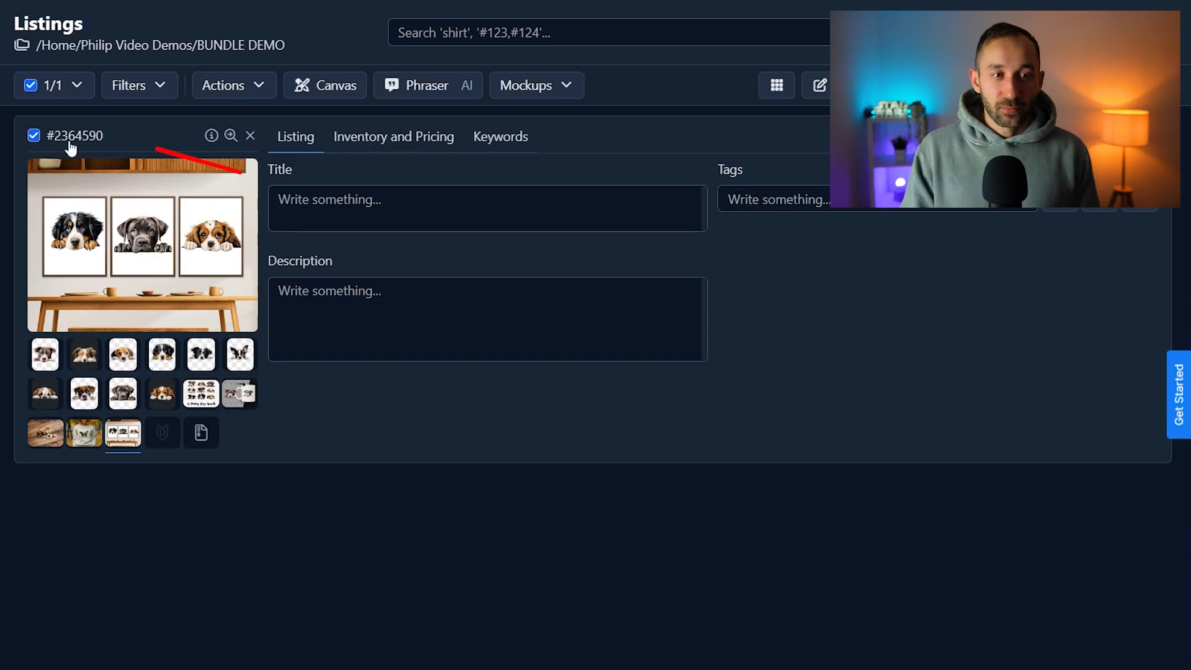
Start creating a video mockup for the listing and deselect all input slots, Files 1 to 10 and Mockups 1 to 5
{"action": "left_click", "coordinate": [567, 88]}
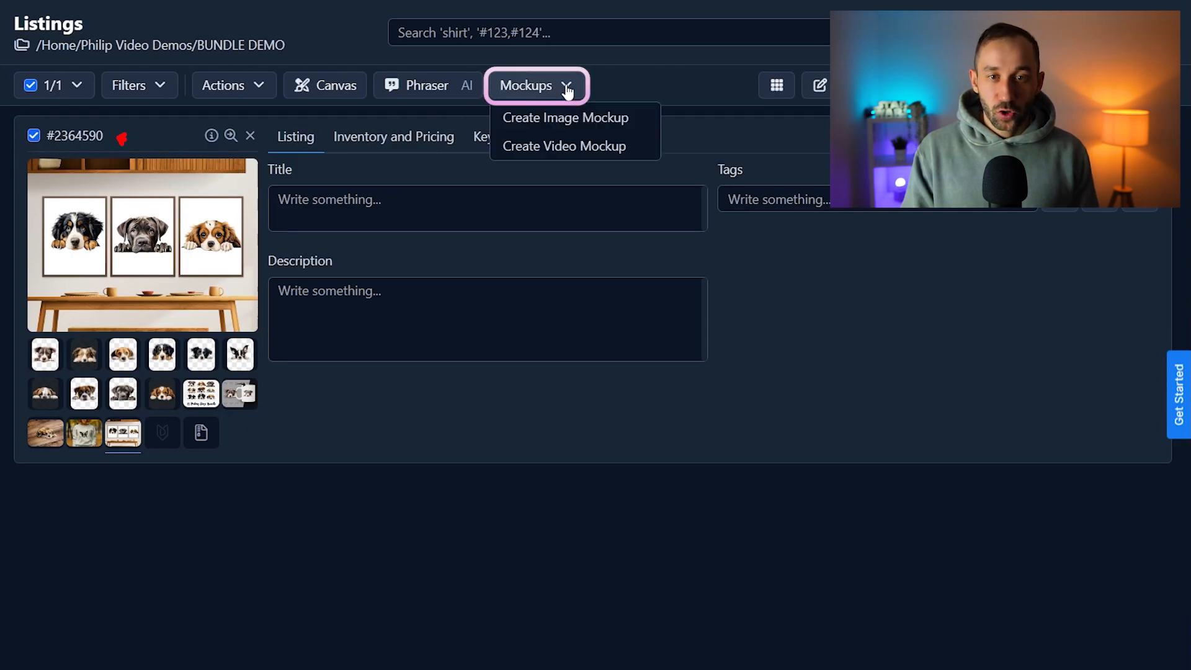
{"action": "left_click", "coordinate": [618, 148]}
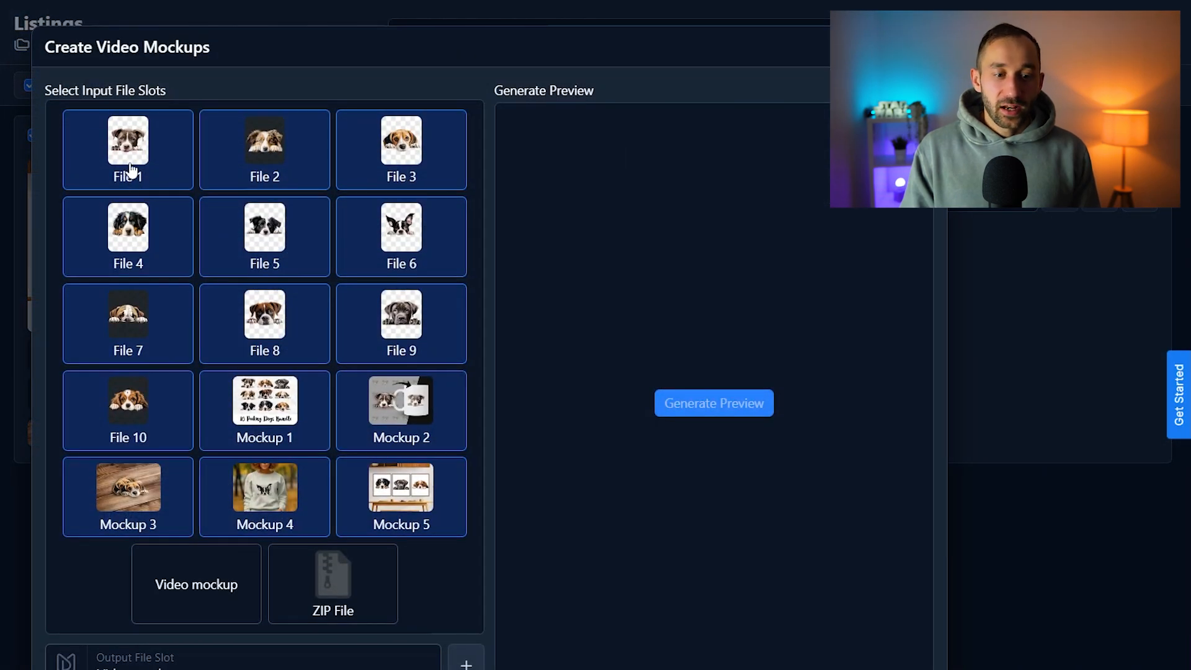
{"action": "left_click", "coordinate": [132, 169]}
{"action": "left_click", "coordinate": [241, 169]}
{"action": "left_click", "coordinate": [400, 165]}
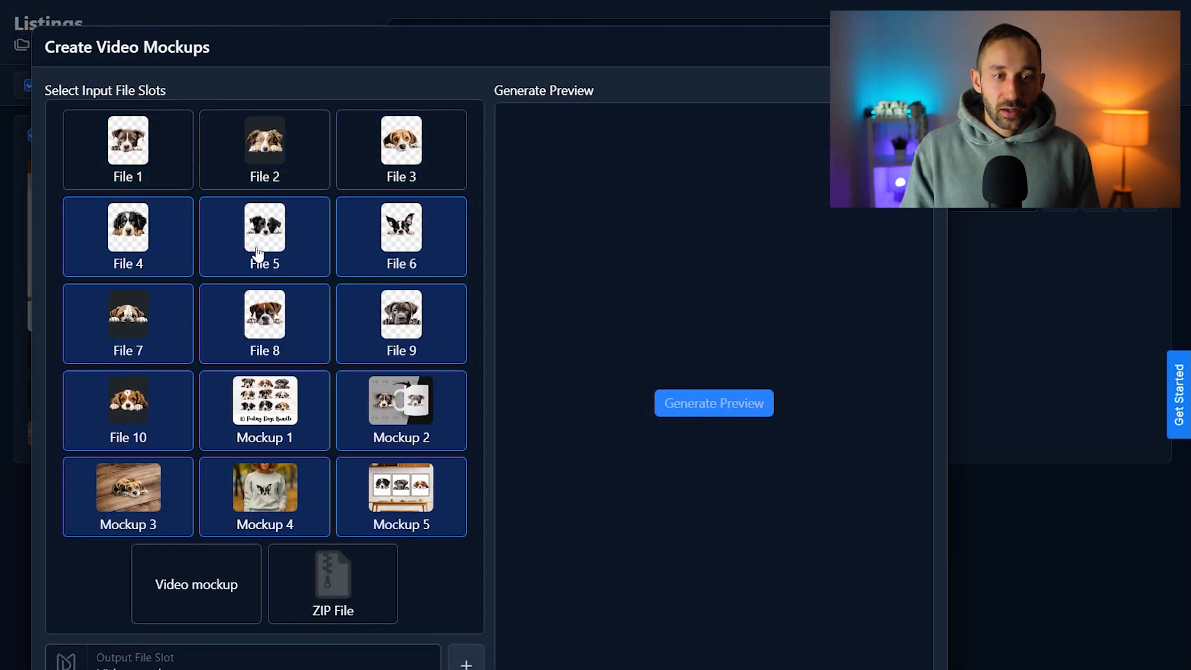
{"action": "left_click", "coordinate": [259, 254]}
{"action": "left_click", "coordinate": [129, 253]}
{"action": "left_click", "coordinate": [147, 307]}
{"action": "left_click", "coordinate": [241, 335]}
{"action": "left_click", "coordinate": [386, 318]}
{"action": "left_click", "coordinate": [117, 408]}
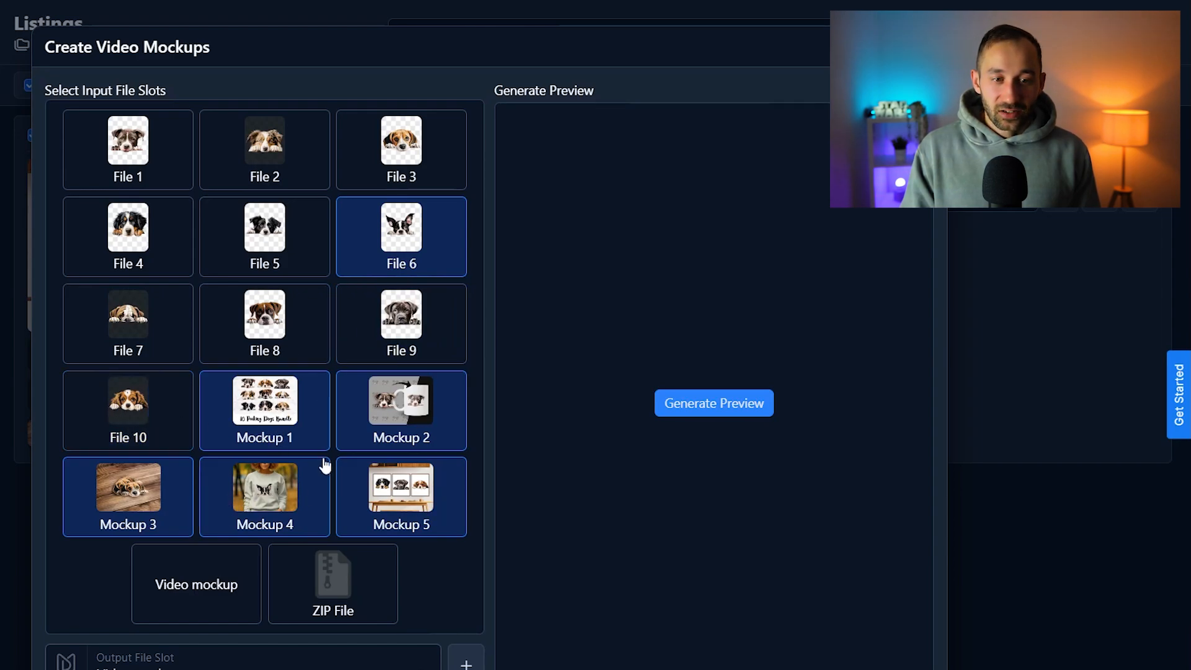
{"action": "left_click", "coordinate": [296, 421]}
{"action": "left_click", "coordinate": [379, 414]}
{"action": "left_click", "coordinate": [403, 242]}
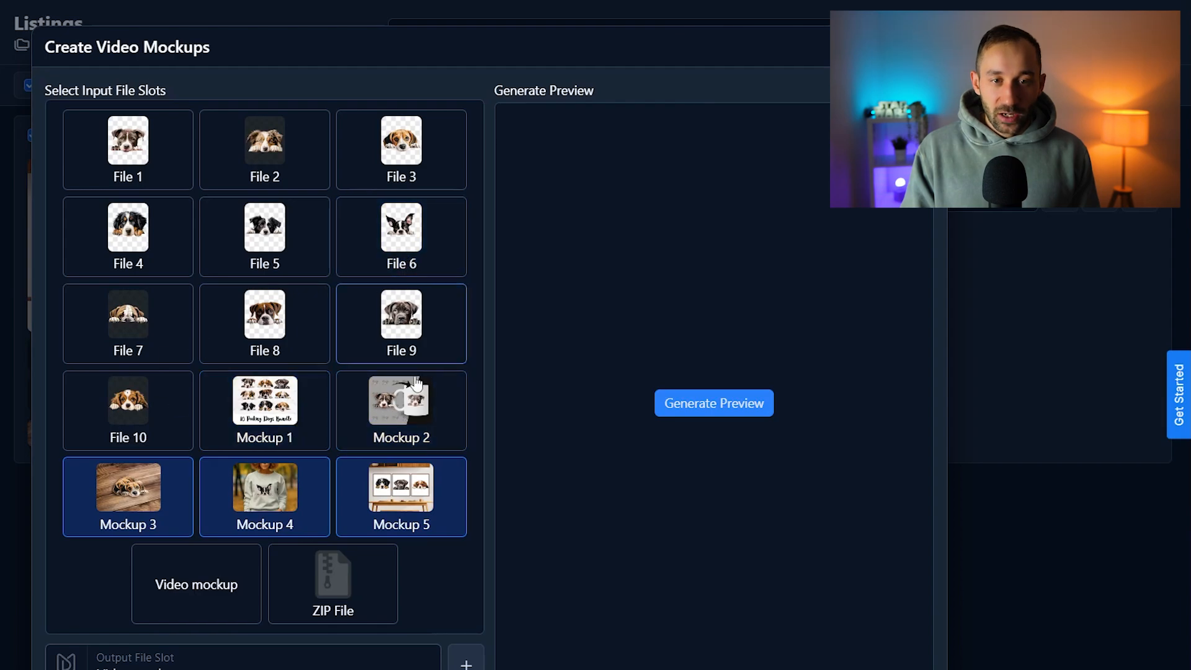
{"action": "left_click", "coordinate": [400, 493]}
{"action": "left_click", "coordinate": [263, 496]}
{"action": "left_click", "coordinate": [108, 518]}
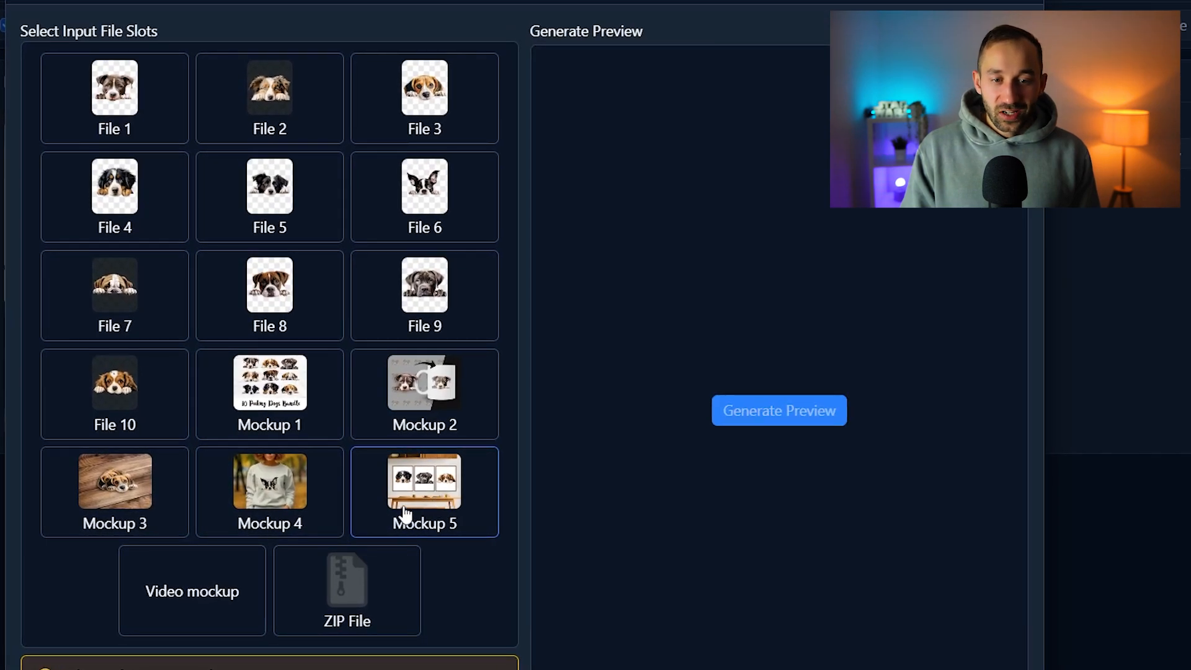
Select Mockup 5, Mockup 2, Mockup 3, Mockup 1 and Mockup 4, in that order, as the video's input slots
{"action": "left_click", "coordinate": [428, 495]}
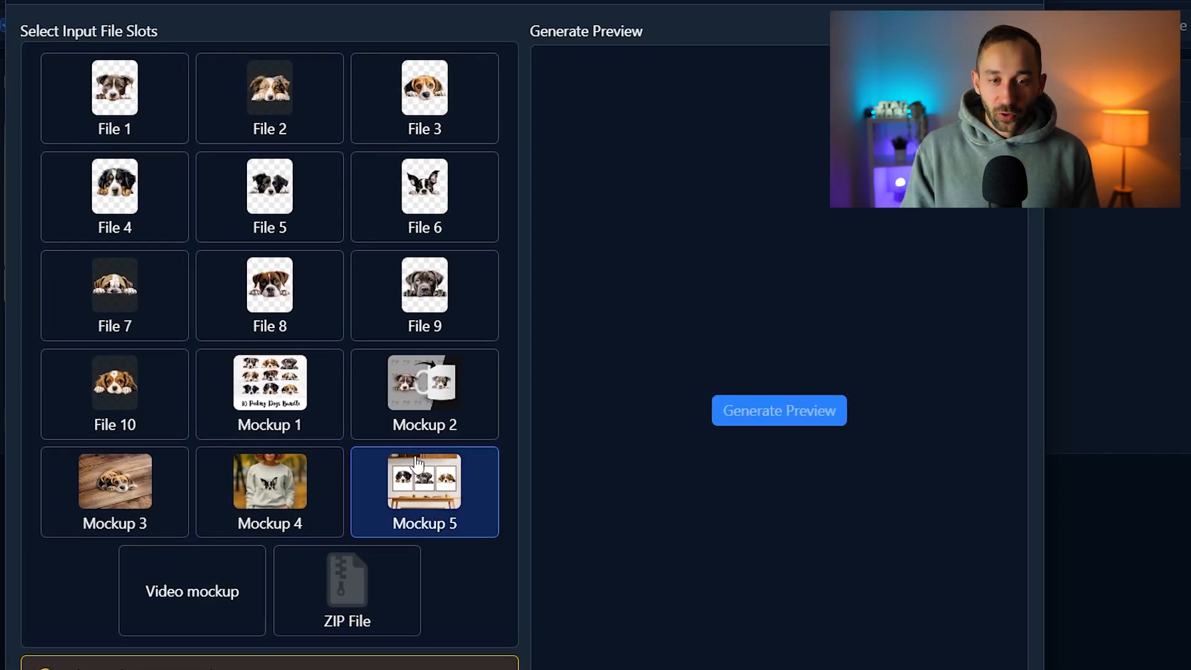
{"action": "left_click", "coordinate": [471, 399]}
{"action": "left_click", "coordinate": [129, 514]}
{"action": "left_click", "coordinate": [261, 421]}
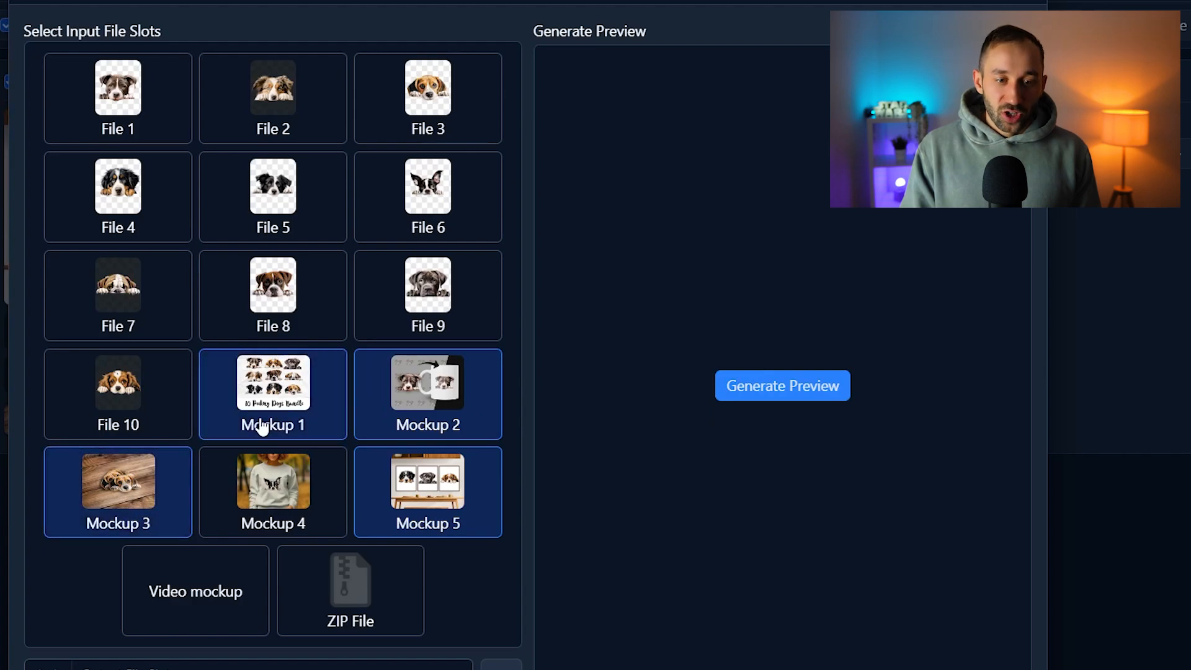
{"action": "left_click", "coordinate": [235, 512]}
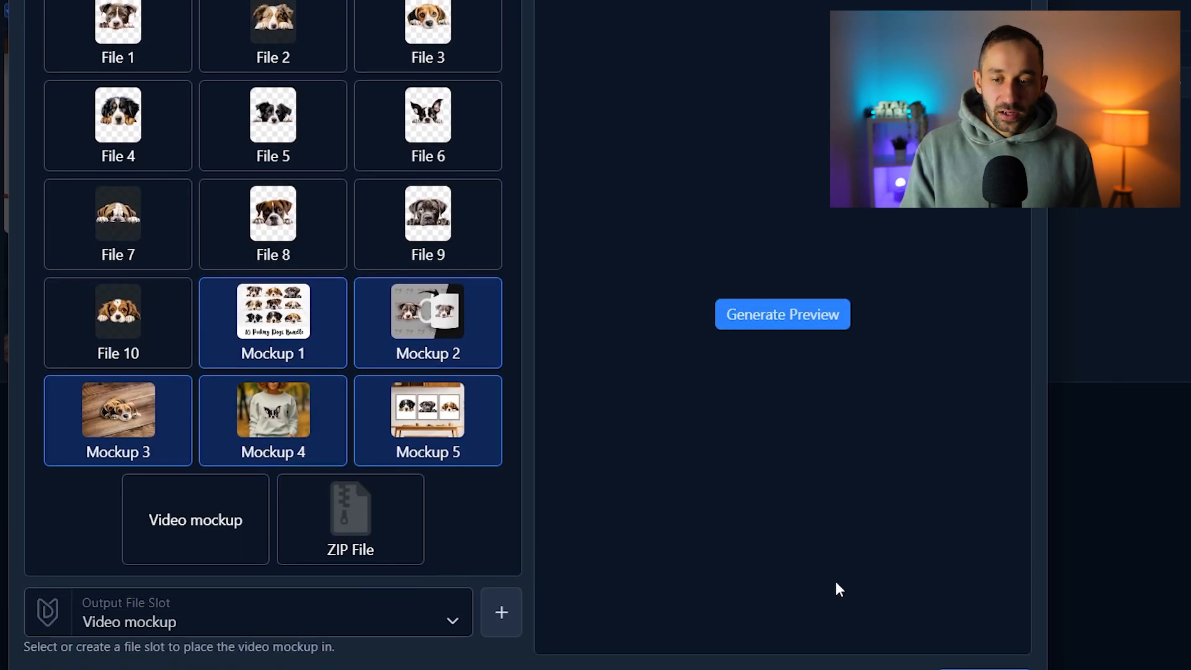
Keep the Video mockup slot as the output file slot and submit the video mockup
{"action": "left_click", "coordinate": [130, 561]}
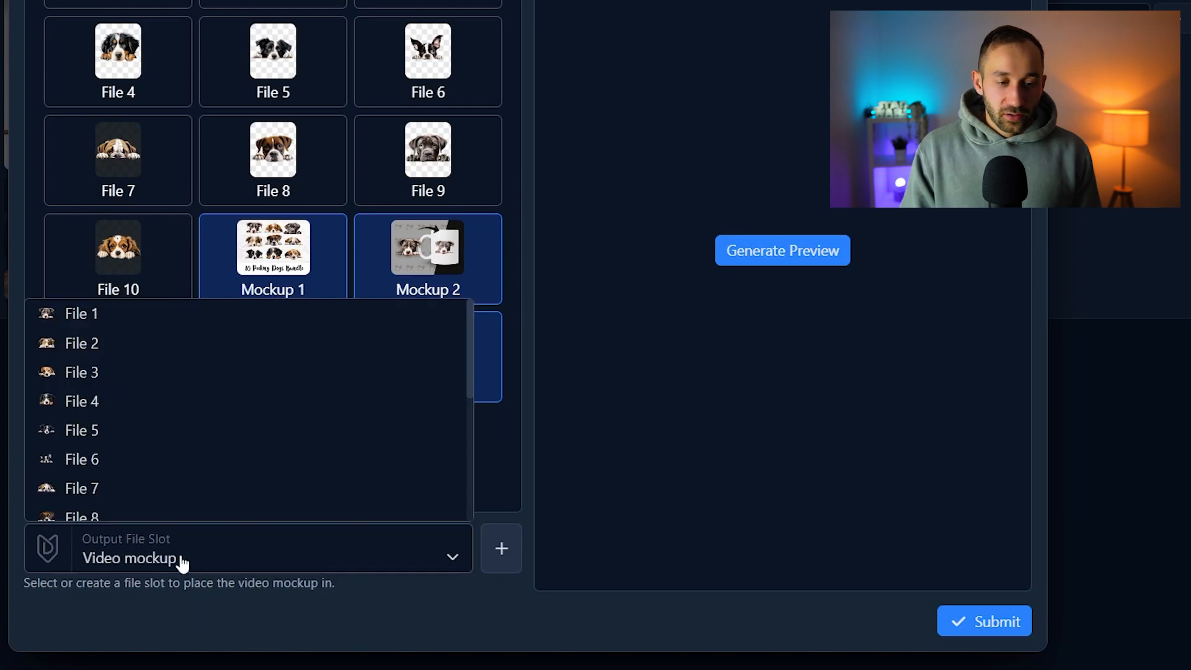
{"action": "scroll", "coordinate": [125, 430], "scroll_direction": "down", "scroll_amount": 5}
{"action": "left_click", "coordinate": [218, 566]}
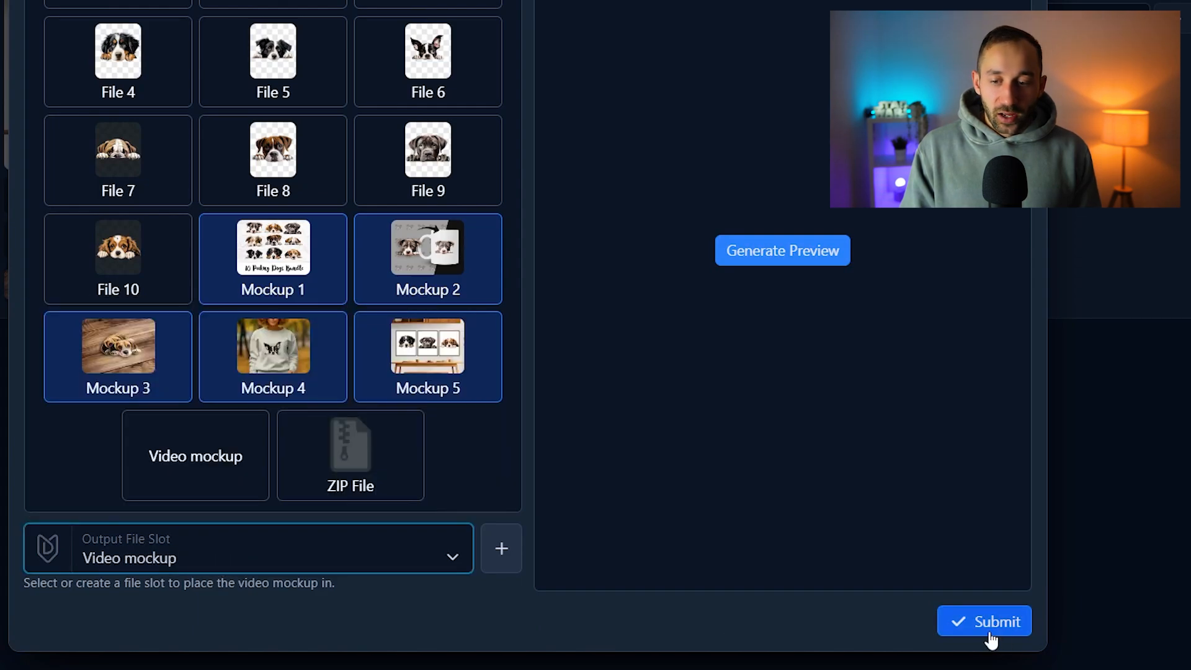
{"action": "left_click", "coordinate": [994, 631]}
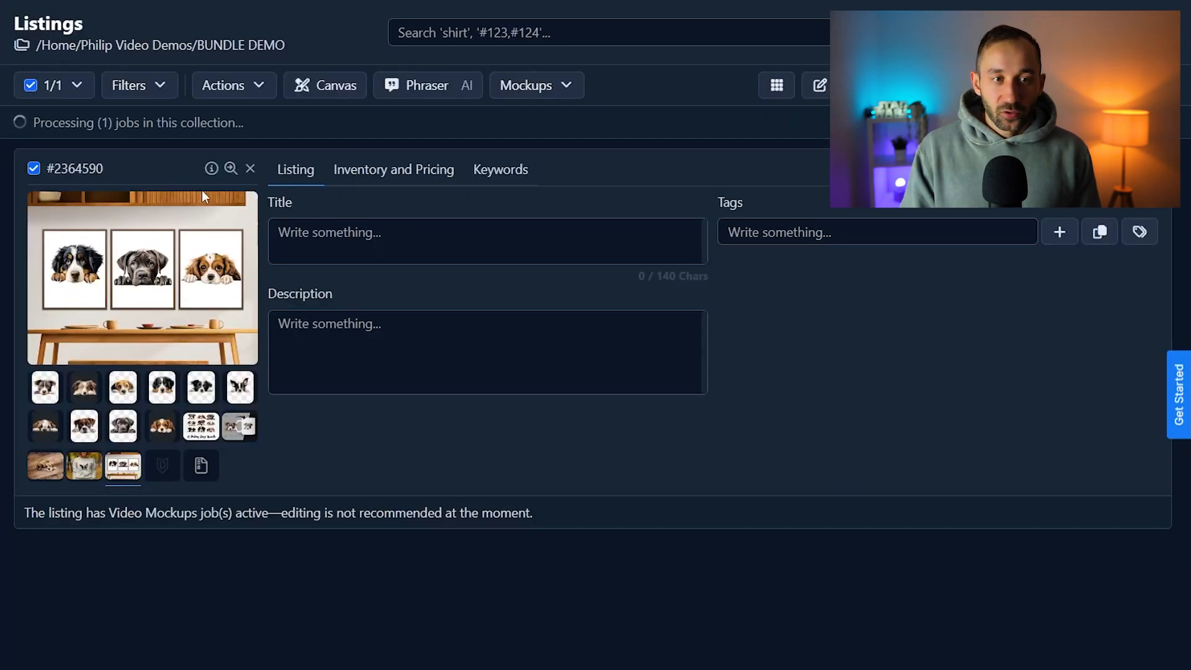
{"action": "left_click_drag", "start_coordinate": [30, 128], "coordinate": [219, 124]}
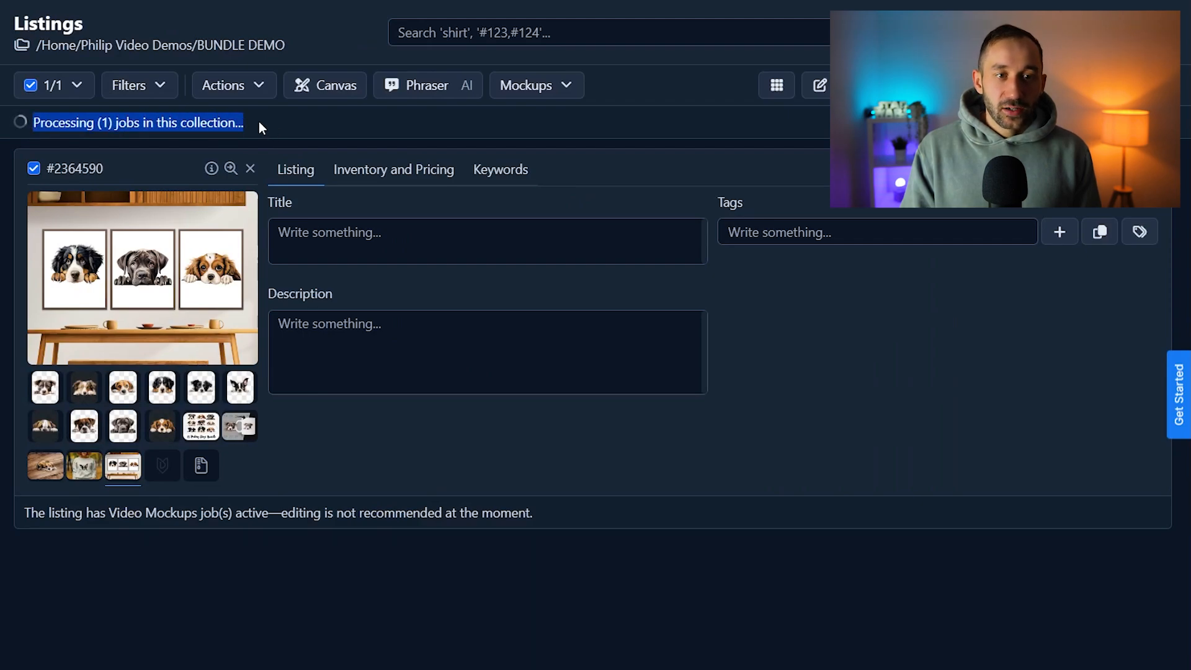
{"action": "left_click", "coordinate": [249, 123]}
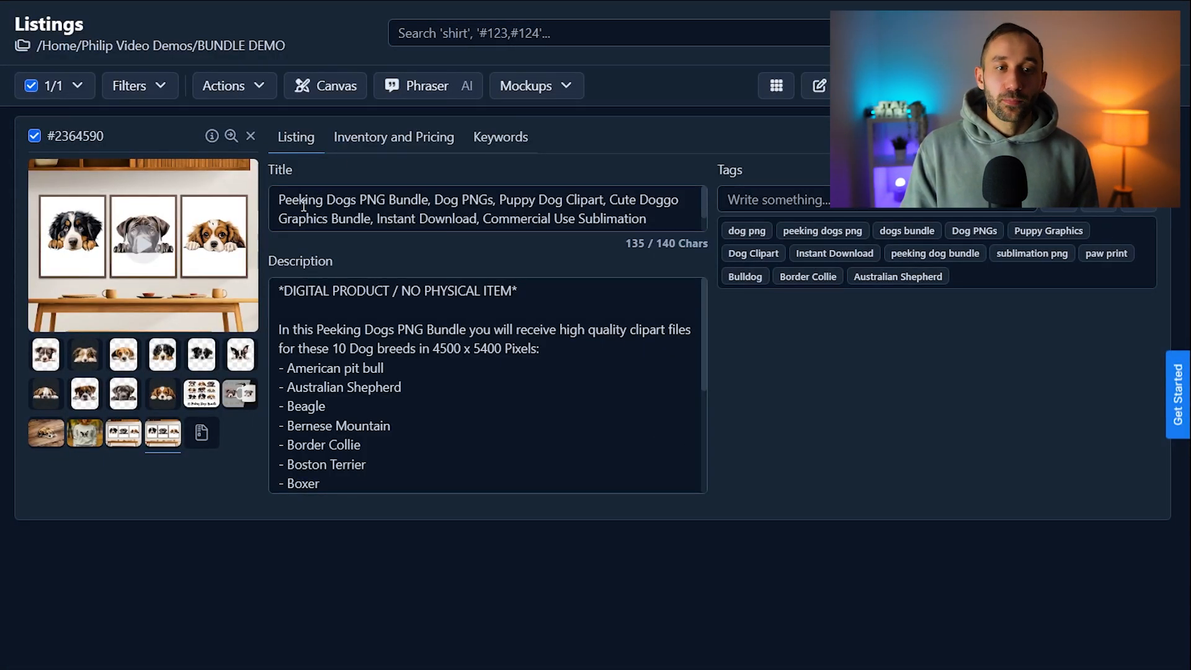
Review the listing's title and full description, including the digital product notice, pixel size, dog breed list and rules
{"action": "left_click", "coordinate": [683, 221]}
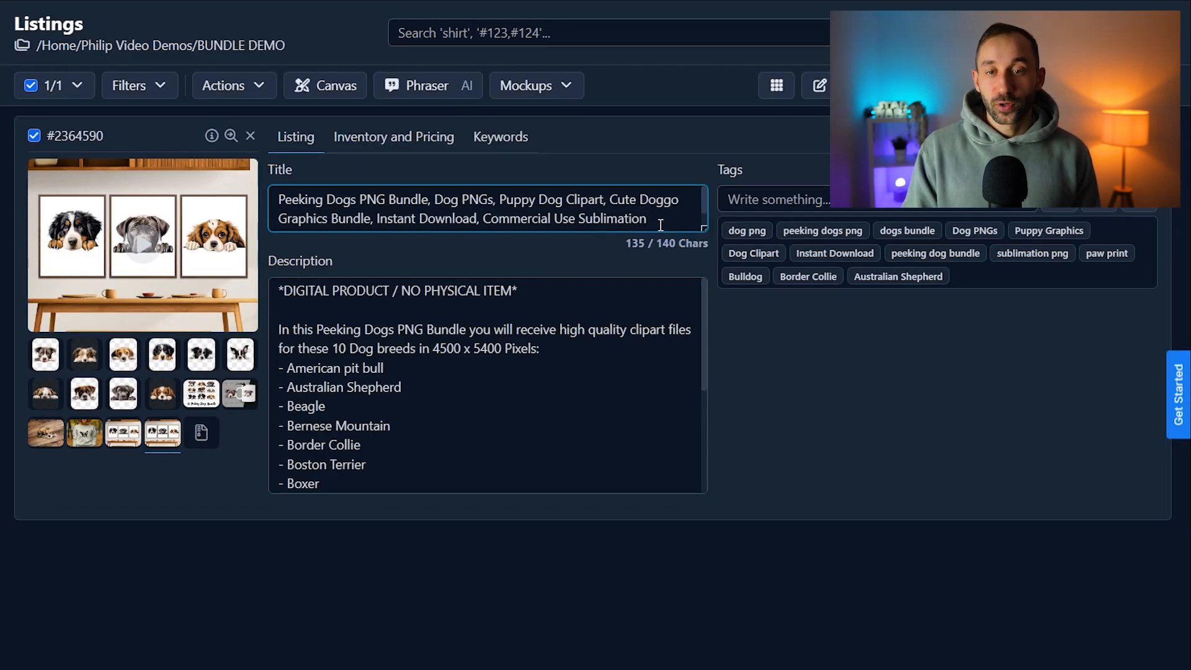
{"action": "scroll", "coordinate": [661, 224], "scroll_direction": "down", "scroll_amount": 1}
{"action": "scroll", "coordinate": [656, 223], "scroll_direction": "up", "scroll_amount": 1}
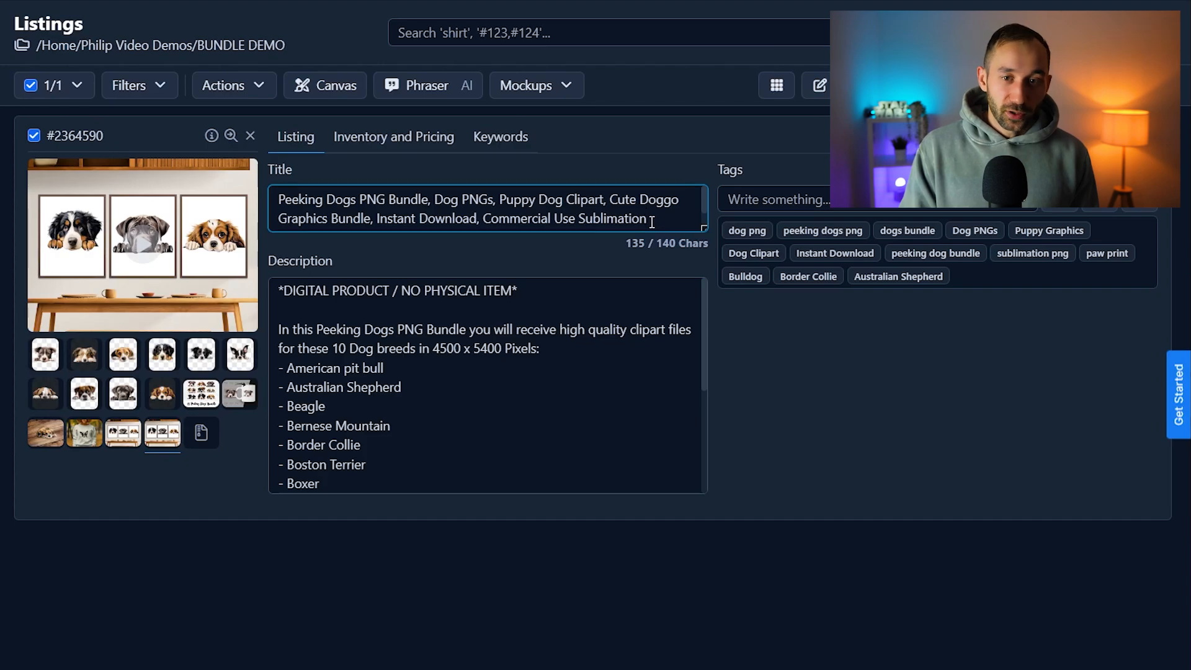
{"action": "left_click", "coordinate": [393, 315]}
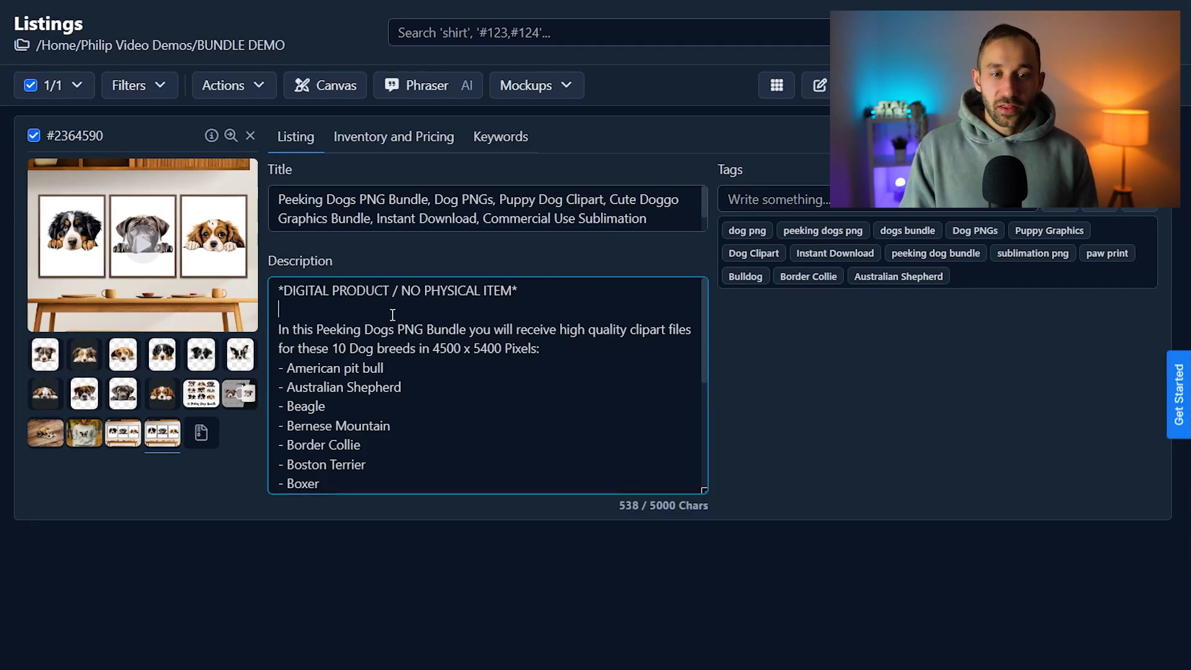
{"action": "left_click_drag", "start_coordinate": [705, 491], "coordinate": [732, 619]}
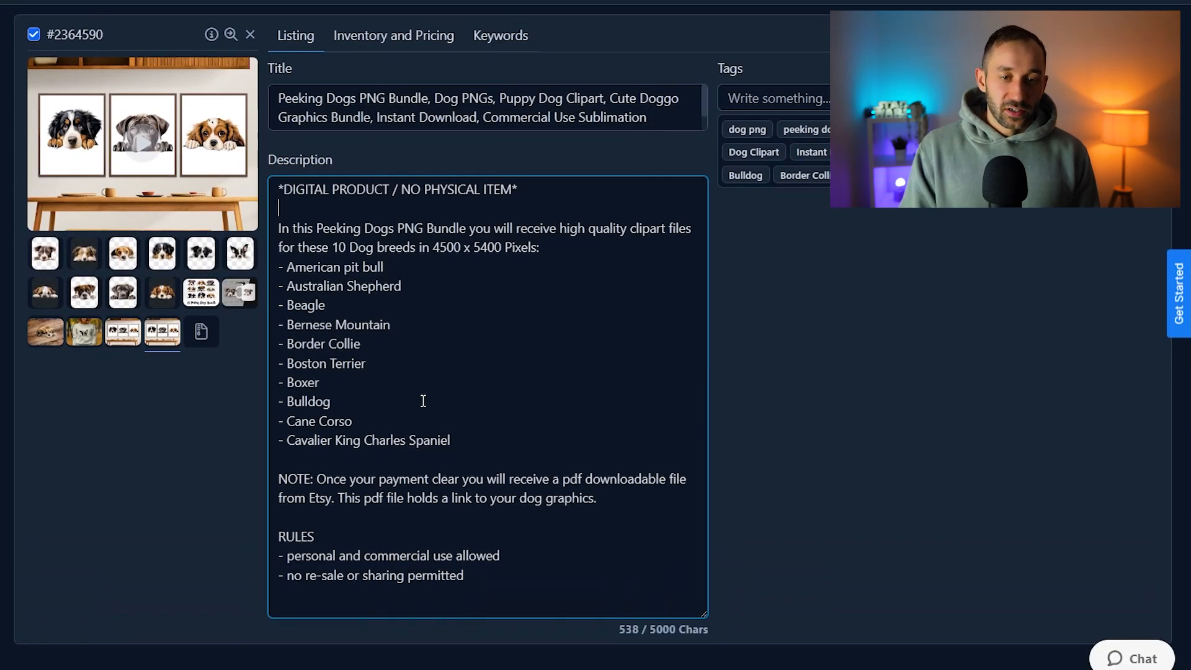
{"action": "left_click_drag", "start_coordinate": [277, 189], "coordinate": [538, 186]}
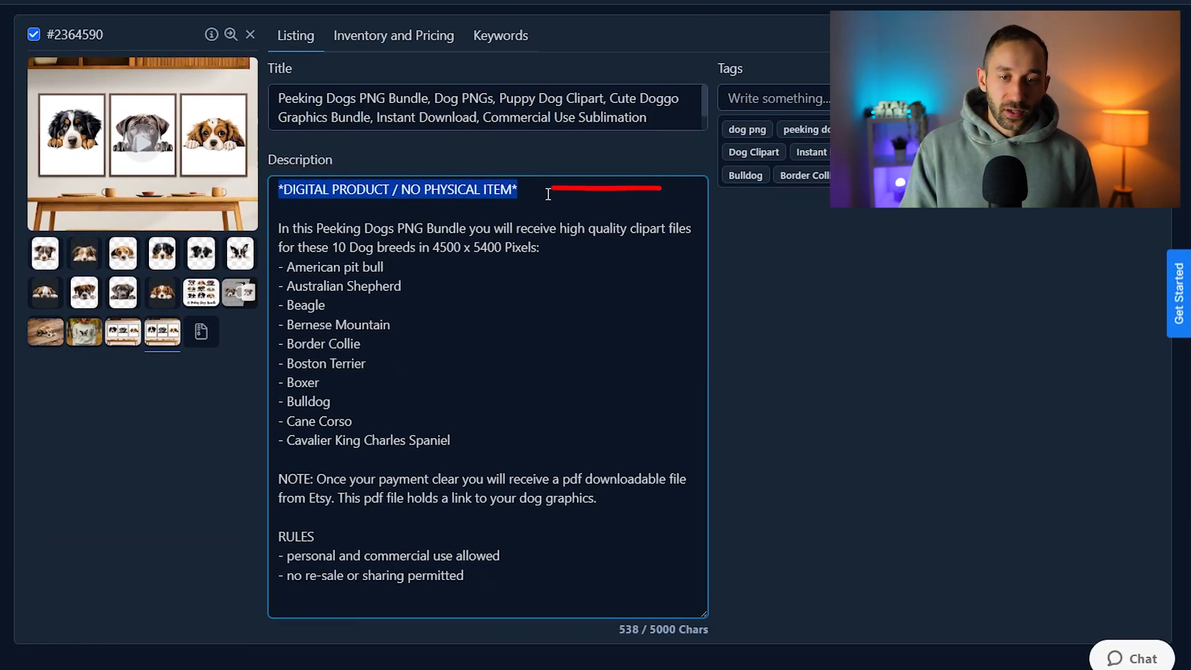
{"action": "left_click", "coordinate": [548, 195]}
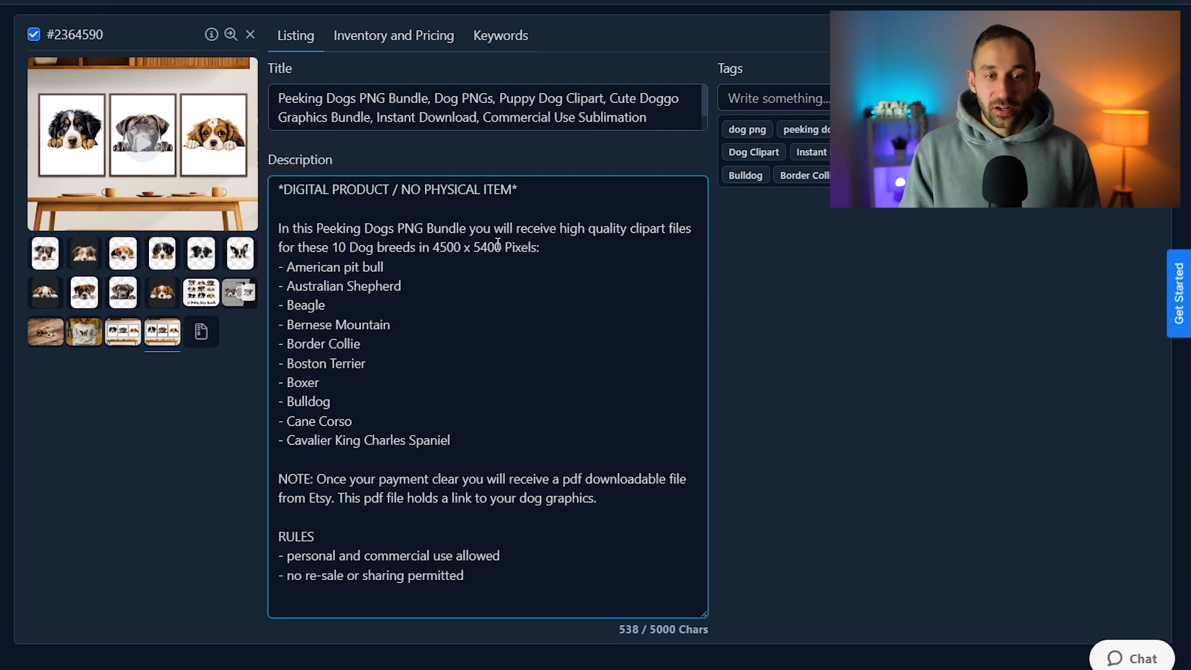
{"action": "left_click_drag", "start_coordinate": [449, 249], "coordinate": [560, 250]}
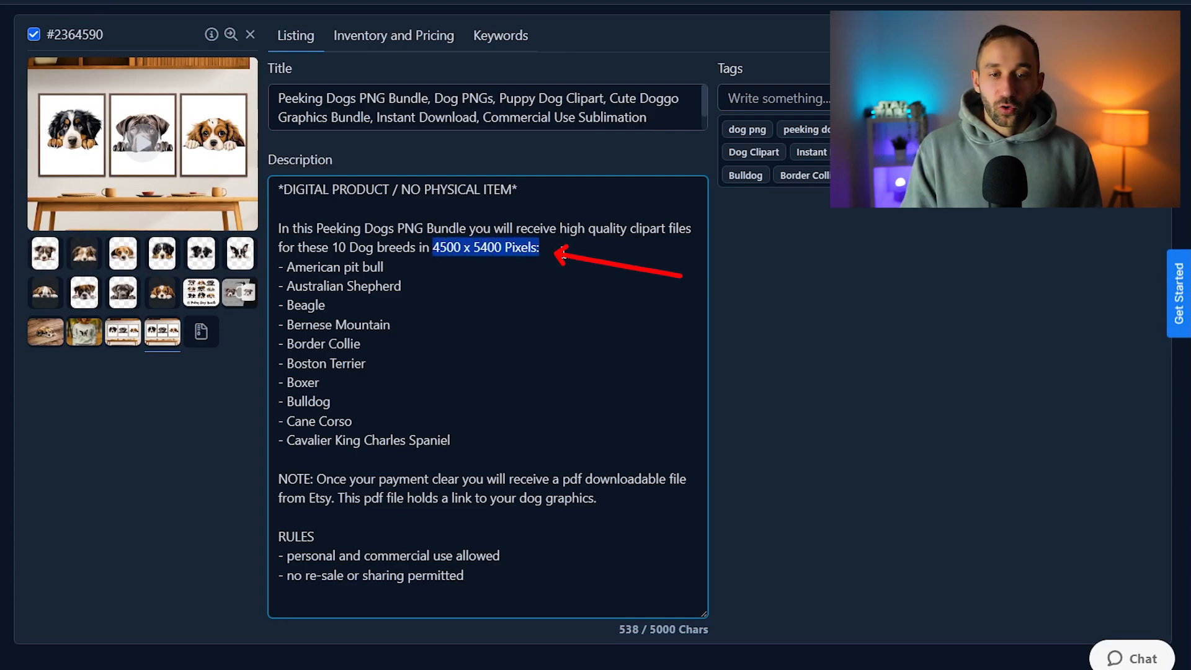
{"action": "left_click", "coordinate": [564, 251]}
{"action": "mouse_move", "coordinate": [495, 437]}
{"action": "left_mouse_down"}
{"action": "mouse_move", "coordinate": [286, 339]}
{"action": "mouse_move", "coordinate": [279, 267]}
{"action": "left_mouse_up"}
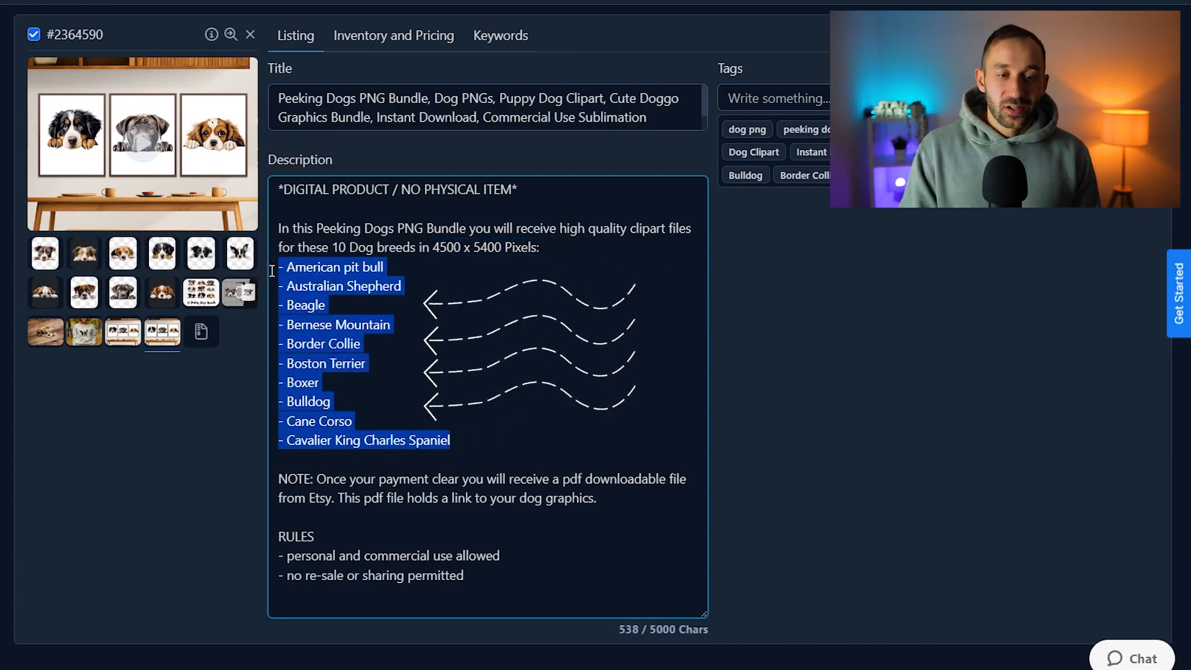
{"action": "left_click", "coordinate": [322, 285]}
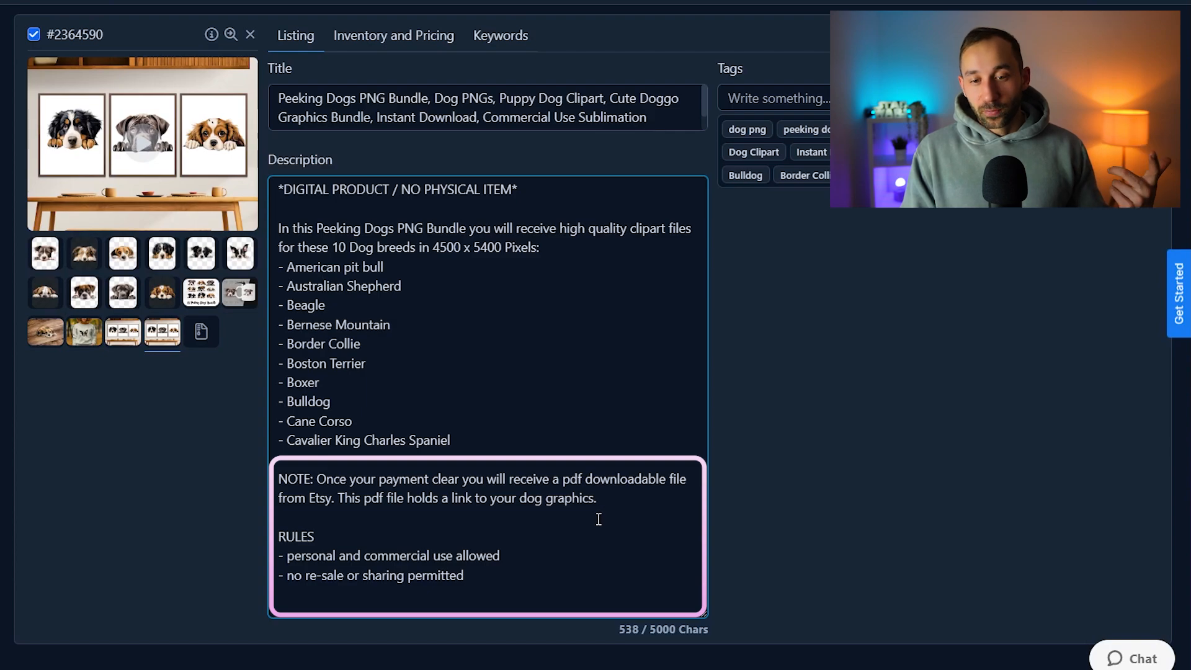
{"action": "left_click_drag", "start_coordinate": [475, 583], "coordinate": [276, 537]}
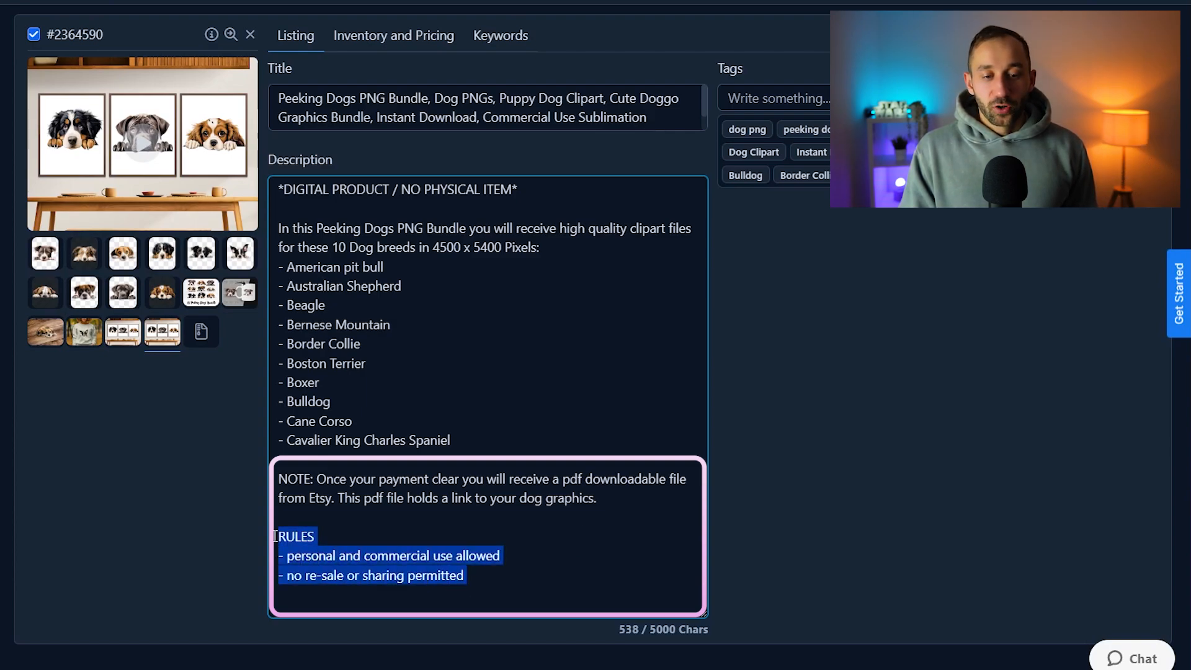
{"action": "left_click", "coordinate": [340, 536]}
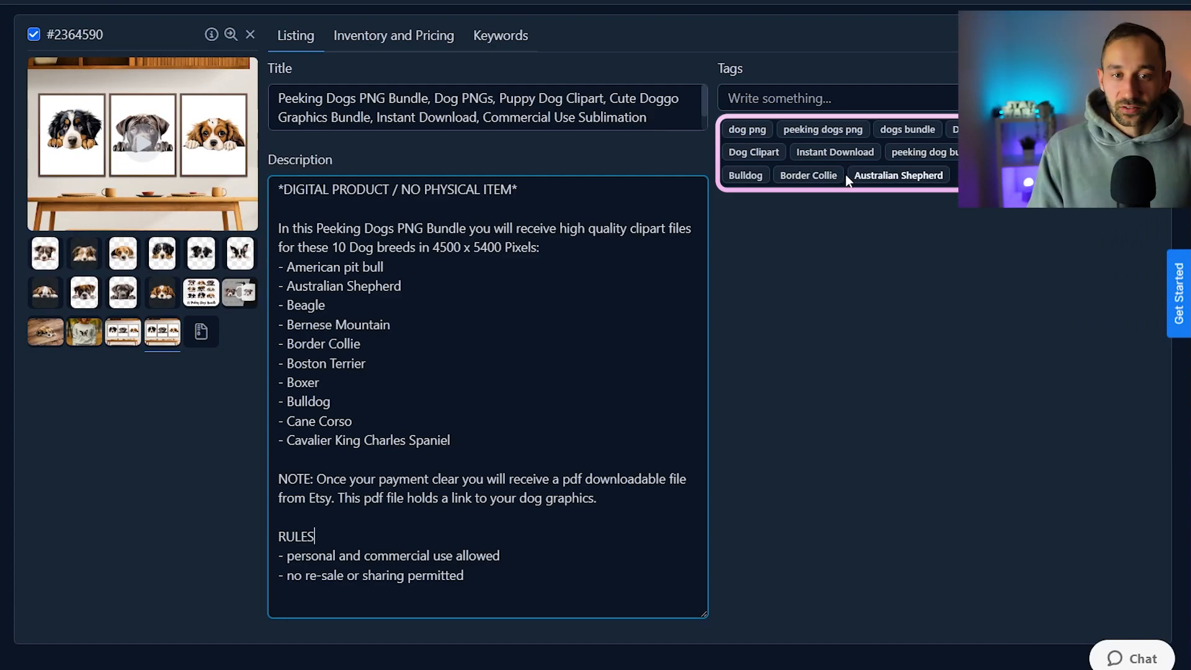
In the listing's inventory and pricing details, set the quantity to 998 and save the change
{"action": "left_click", "coordinate": [369, 40]}
{"action": "left_click_drag", "start_coordinate": [354, 94], "coordinate": [276, 101]}
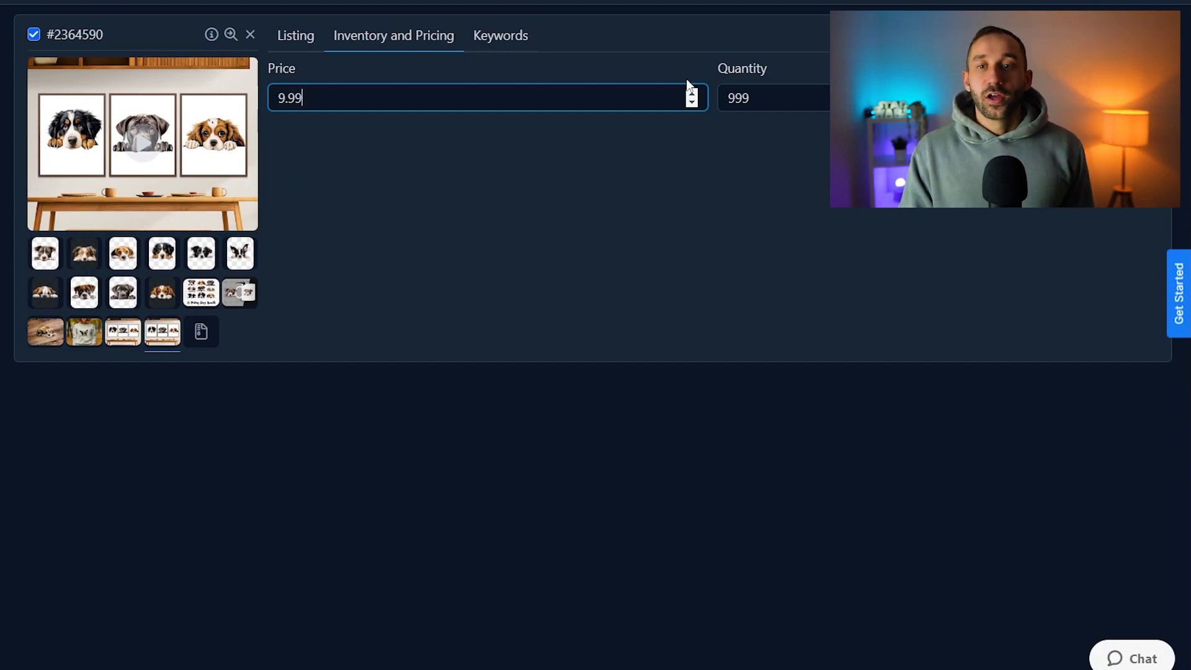
{"action": "double_click", "coordinate": [757, 101]}
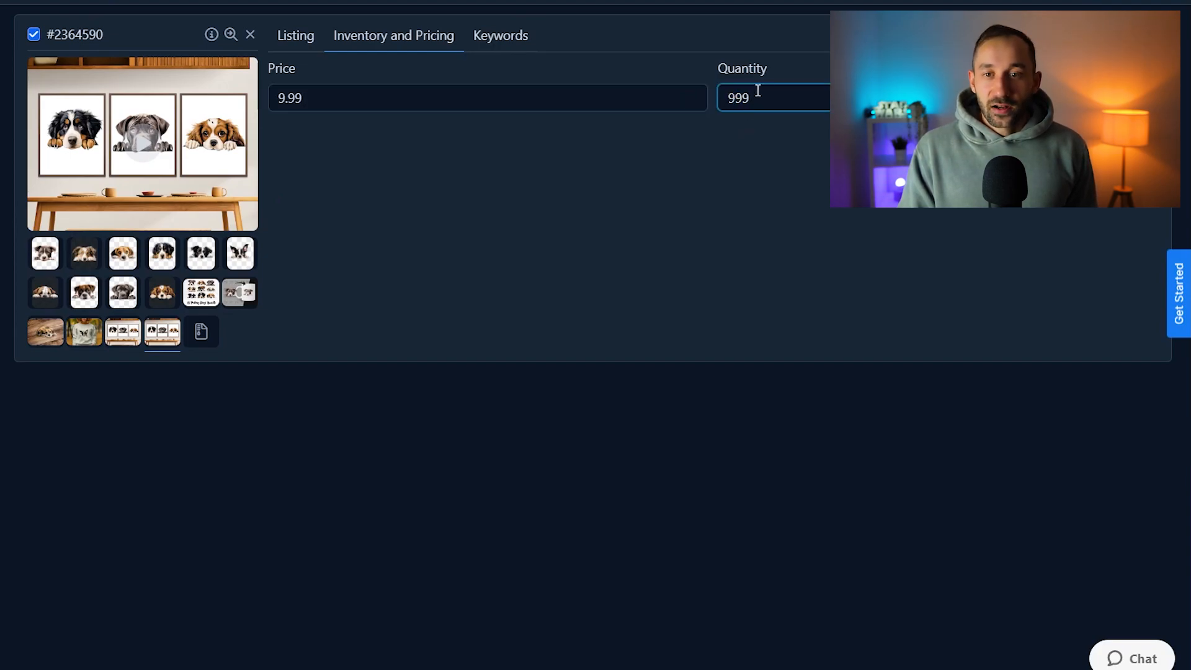
{"action": "type", "text": "8"}
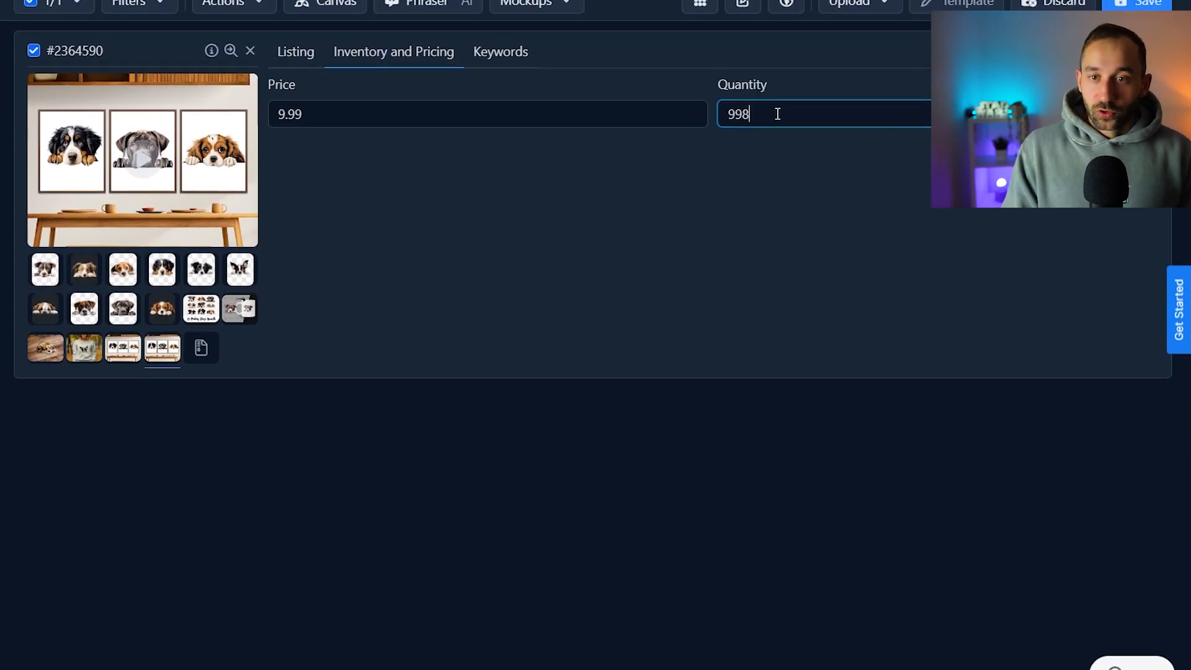
{"action": "left_click", "coordinate": [1110, 68]}
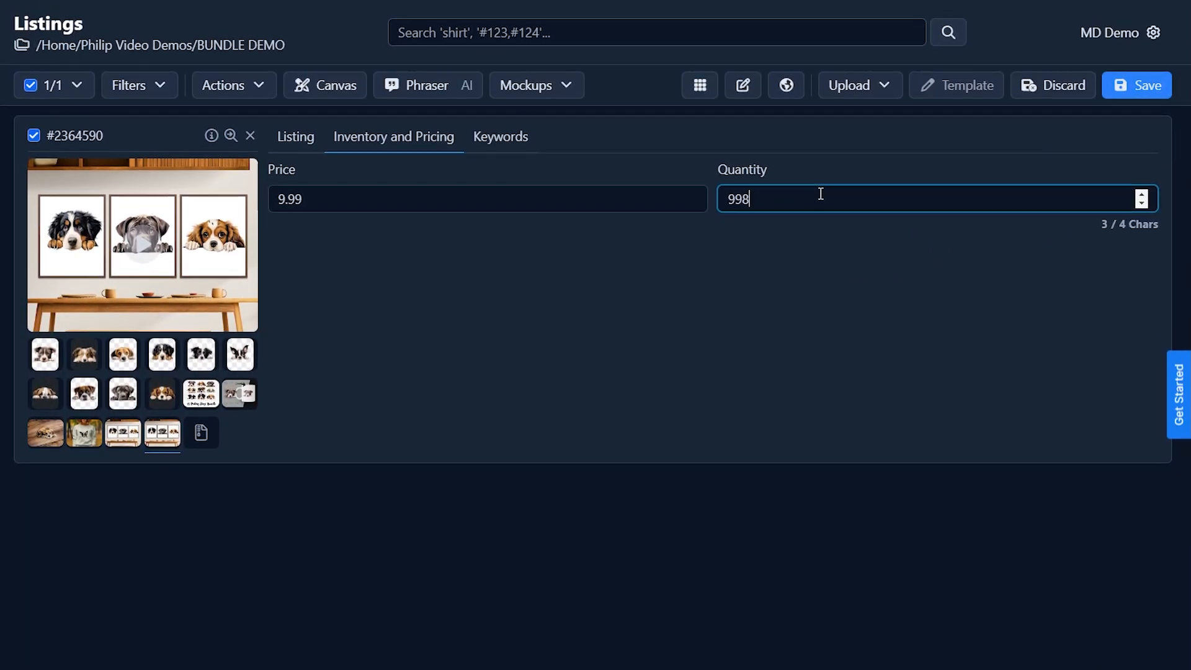
Set the listing's quantity back to 999
{"action": "left_click", "coordinate": [780, 205]}
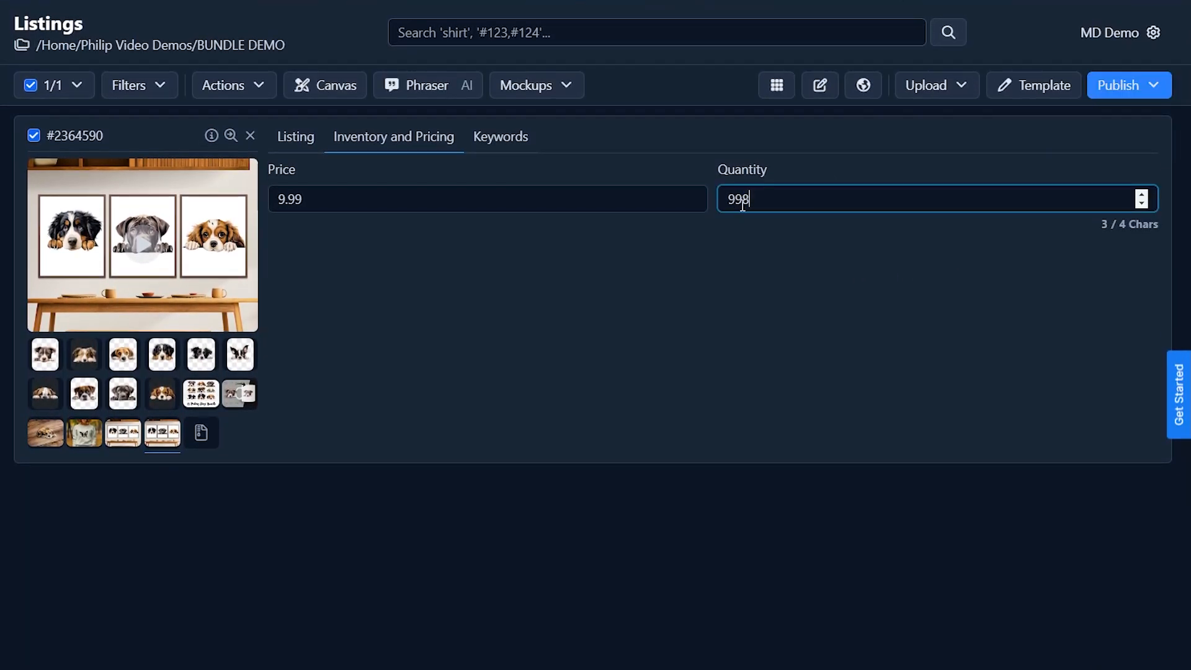
{"action": "type", "text": "9"}
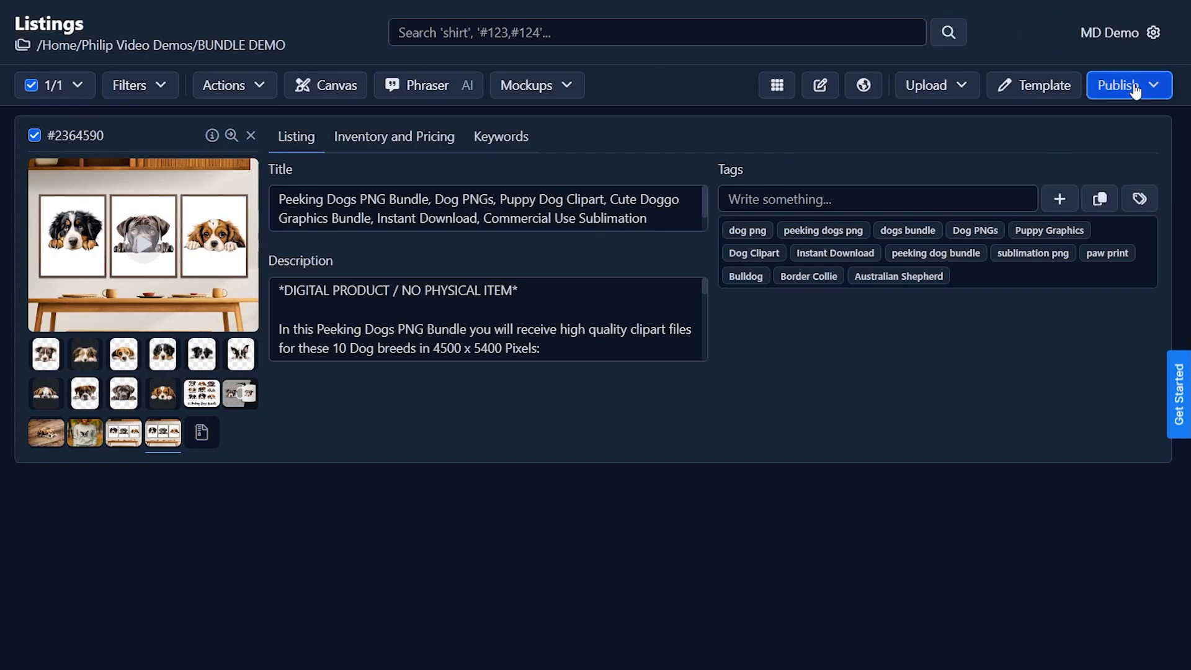
Start a digital publish of the listing and choose the mode for selecting files to sell without conversion
{"action": "left_click", "coordinate": [1135, 90]}
{"action": "left_click", "coordinate": [1110, 147]}
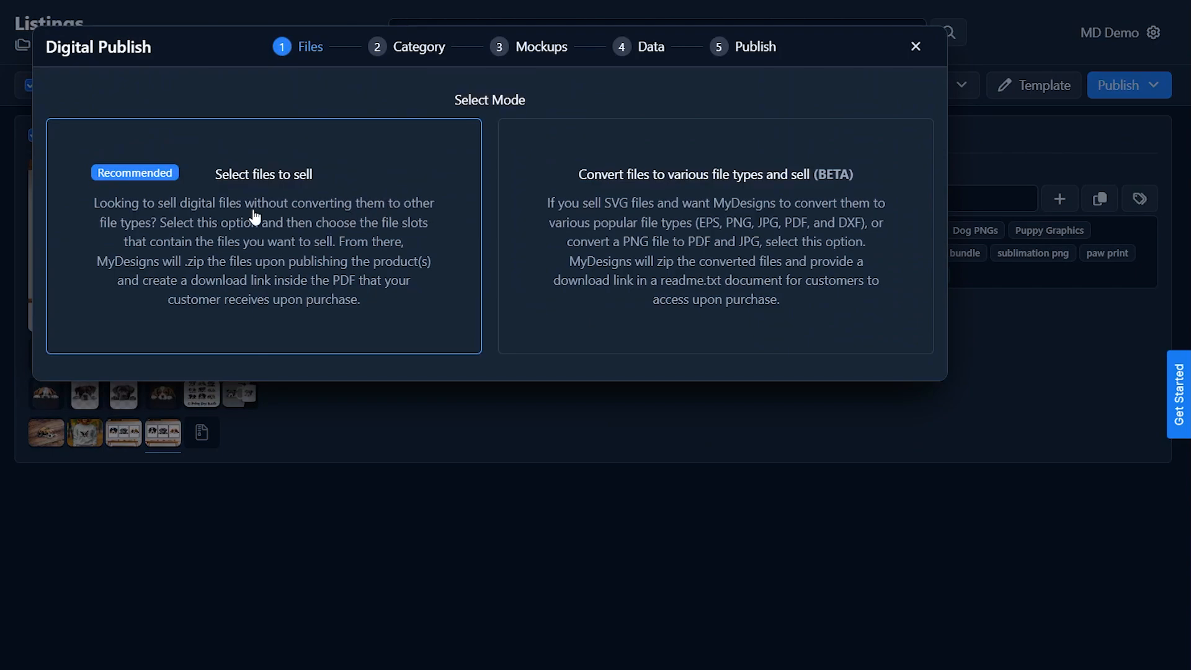
{"action": "left_click", "coordinate": [305, 193]}
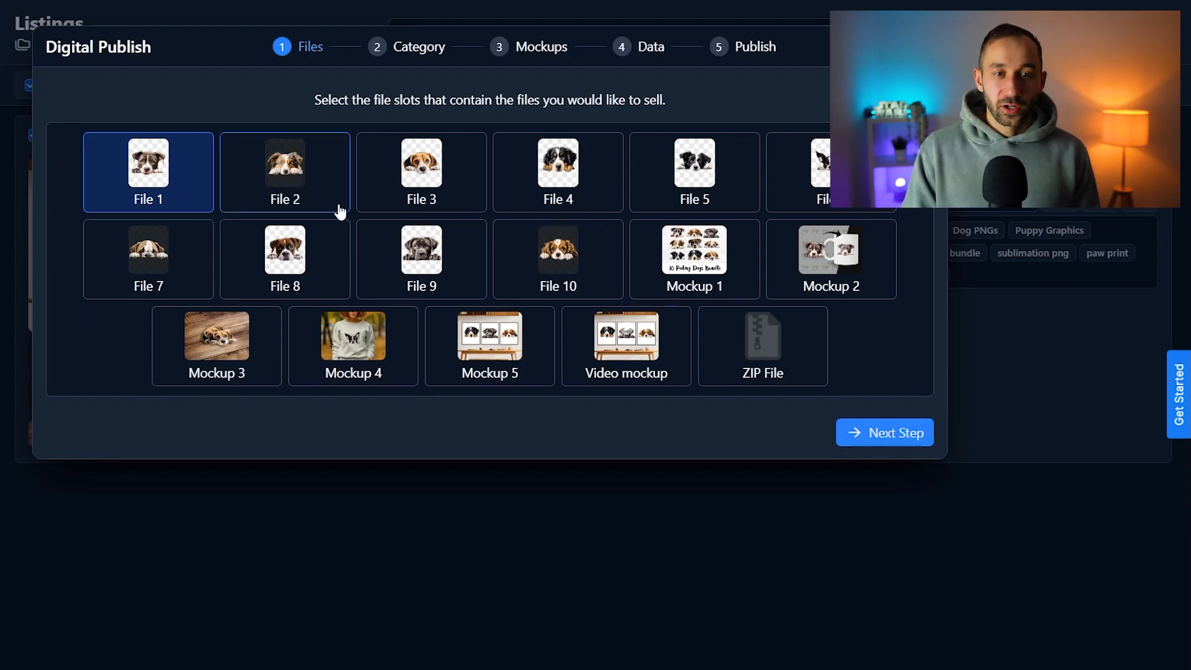
Add Files 2 to 10 to File 1 as the file slots to sell
{"action": "left_click", "coordinate": [315, 180]}
{"action": "left_click", "coordinate": [419, 186]}
{"action": "left_click", "coordinate": [558, 180]}
{"action": "left_click", "coordinate": [695, 180]}
{"action": "left_click", "coordinate": [807, 170]}
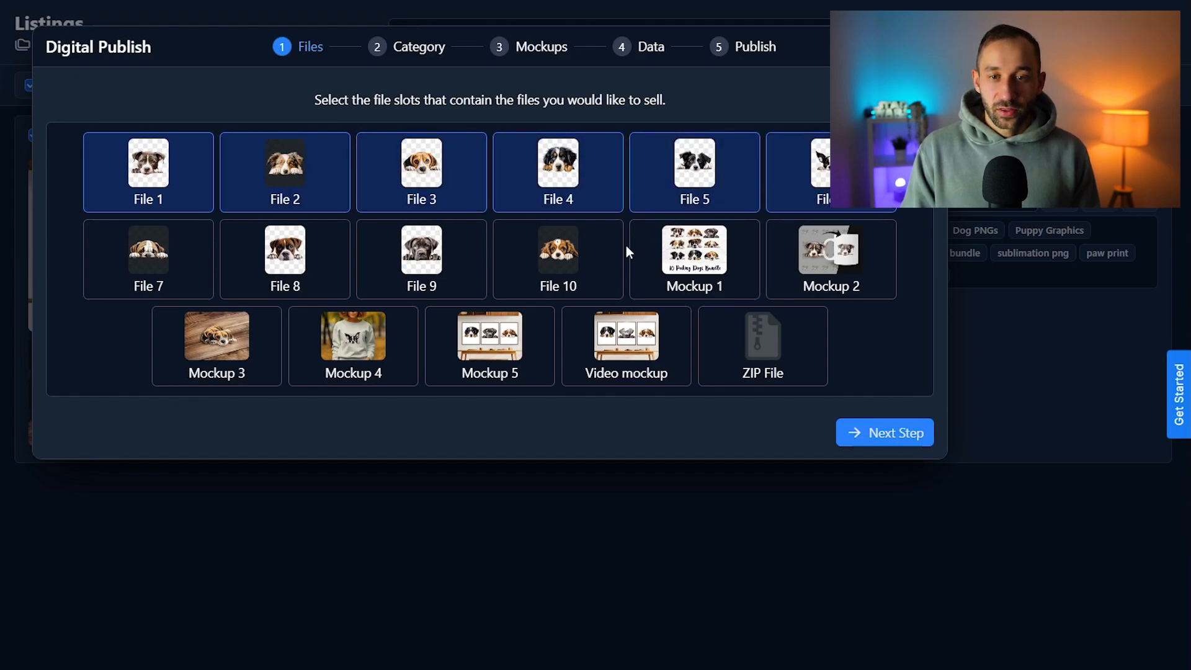
{"action": "left_click", "coordinate": [595, 257]}
{"action": "left_click", "coordinate": [397, 260]}
{"action": "left_click", "coordinate": [231, 260]}
{"action": "left_click", "coordinate": [152, 260]}
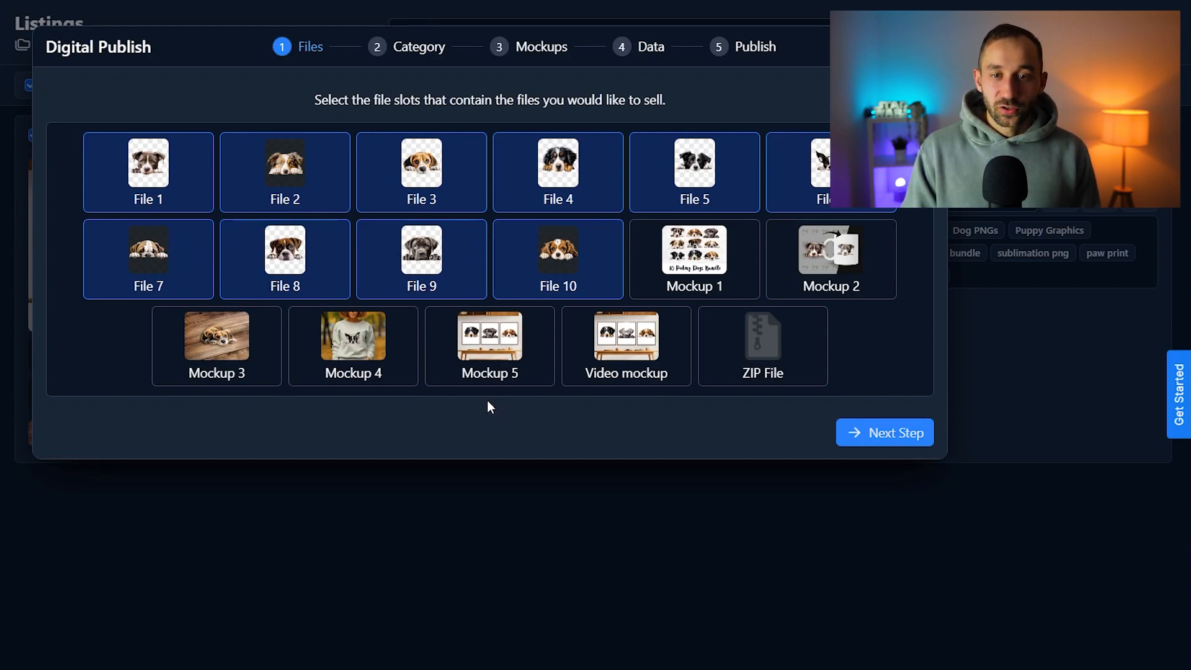
Deselect Files 1 to 10, select only the ZIP File slot to sell, and proceed to the category settings
{"action": "left_click", "coordinate": [565, 273]}
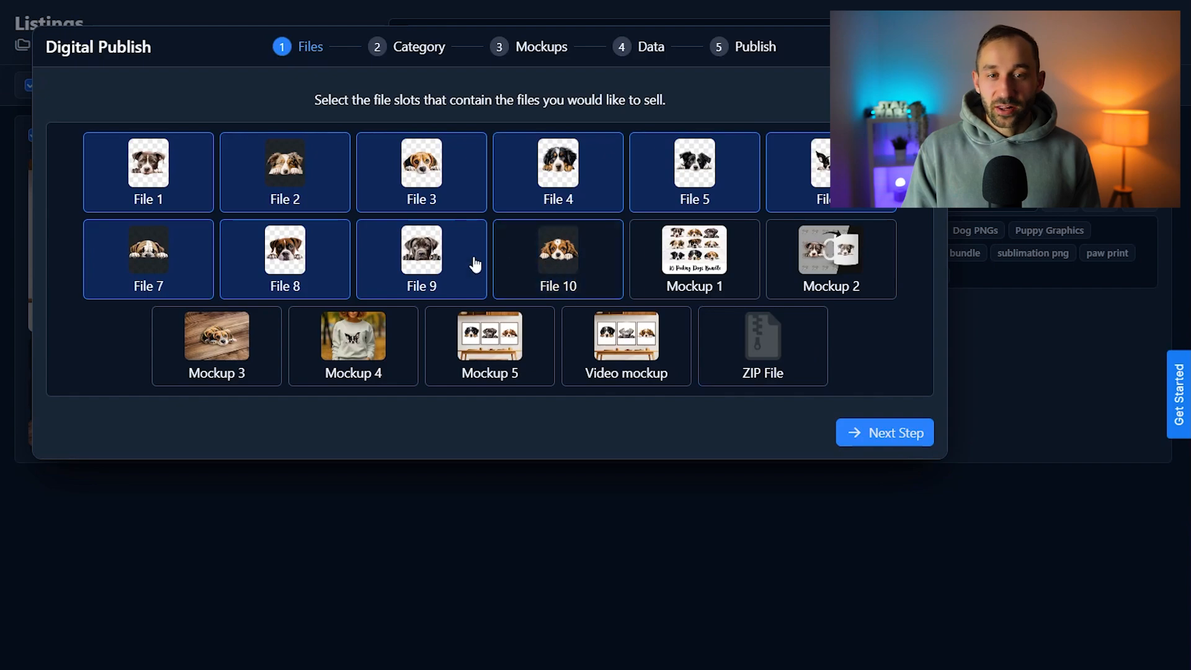
{"action": "left_click", "coordinate": [428, 265]}
{"action": "left_click", "coordinate": [312, 264]}
{"action": "left_click", "coordinate": [154, 260]}
{"action": "left_click", "coordinate": [151, 199]}
{"action": "left_click", "coordinate": [290, 189]}
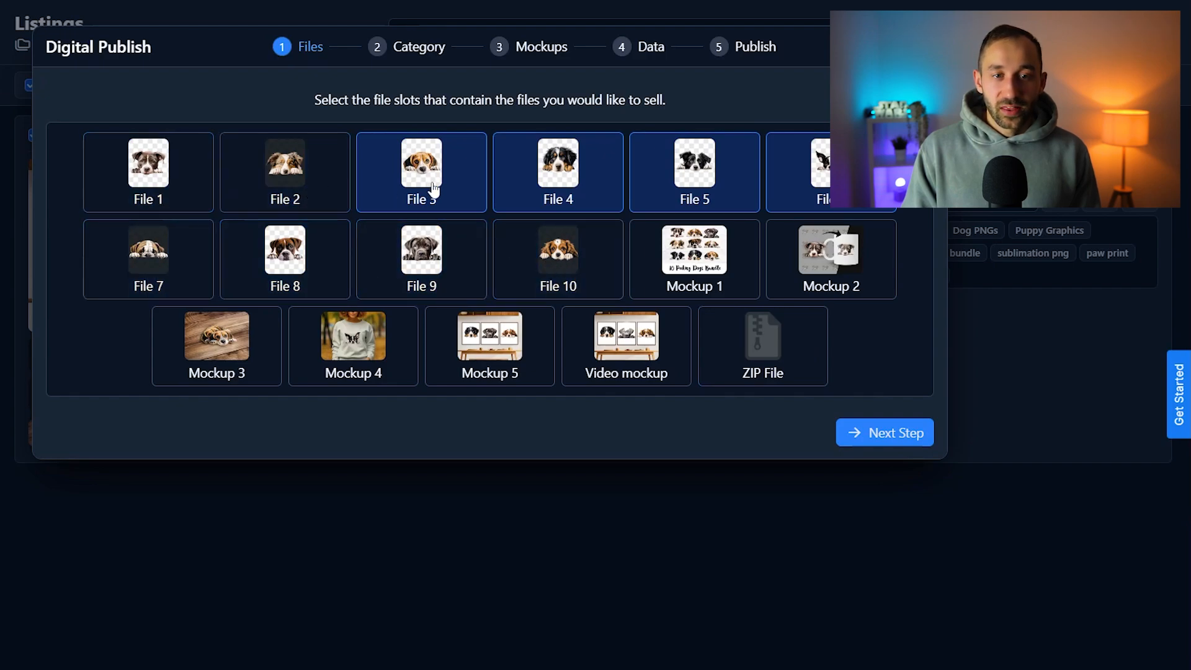
{"action": "left_click", "coordinate": [433, 188]}
{"action": "left_click", "coordinate": [541, 179]}
{"action": "left_click", "coordinate": [655, 177]}
{"action": "left_click", "coordinate": [801, 180]}
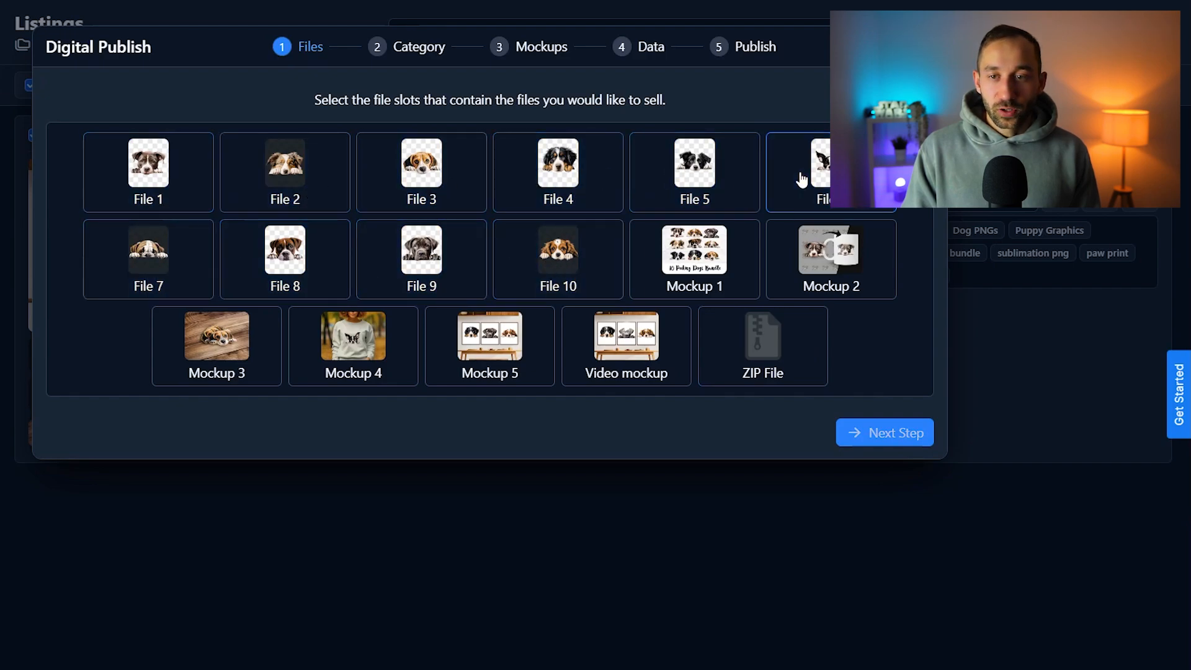
{"action": "left_click", "coordinate": [772, 354]}
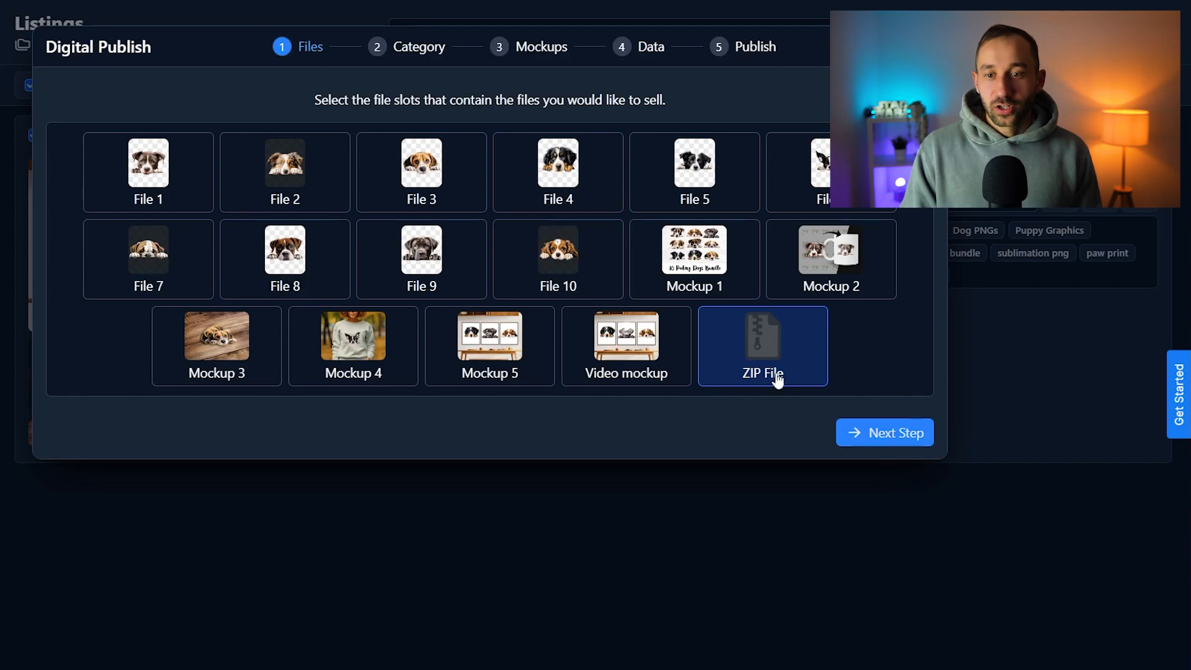
{"action": "left_click", "coordinate": [892, 436]}
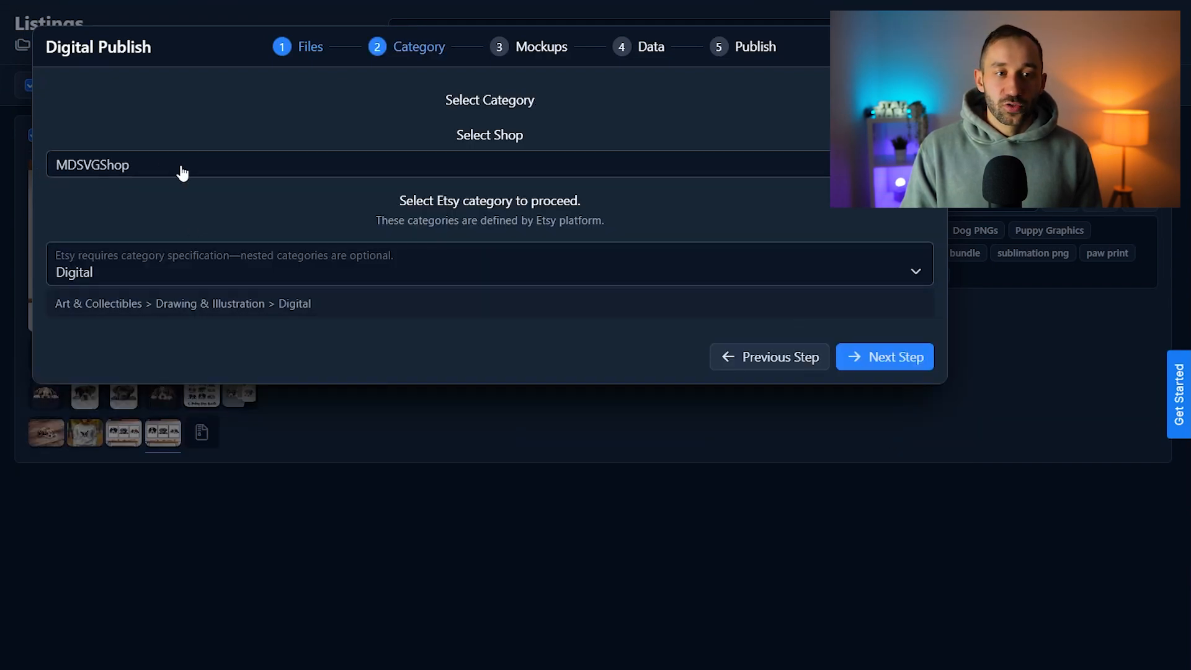
Keep MDSVGShop as the shop and Digital as the Etsy category, and proceed to the mockup selection
{"action": "left_click", "coordinate": [242, 167]}
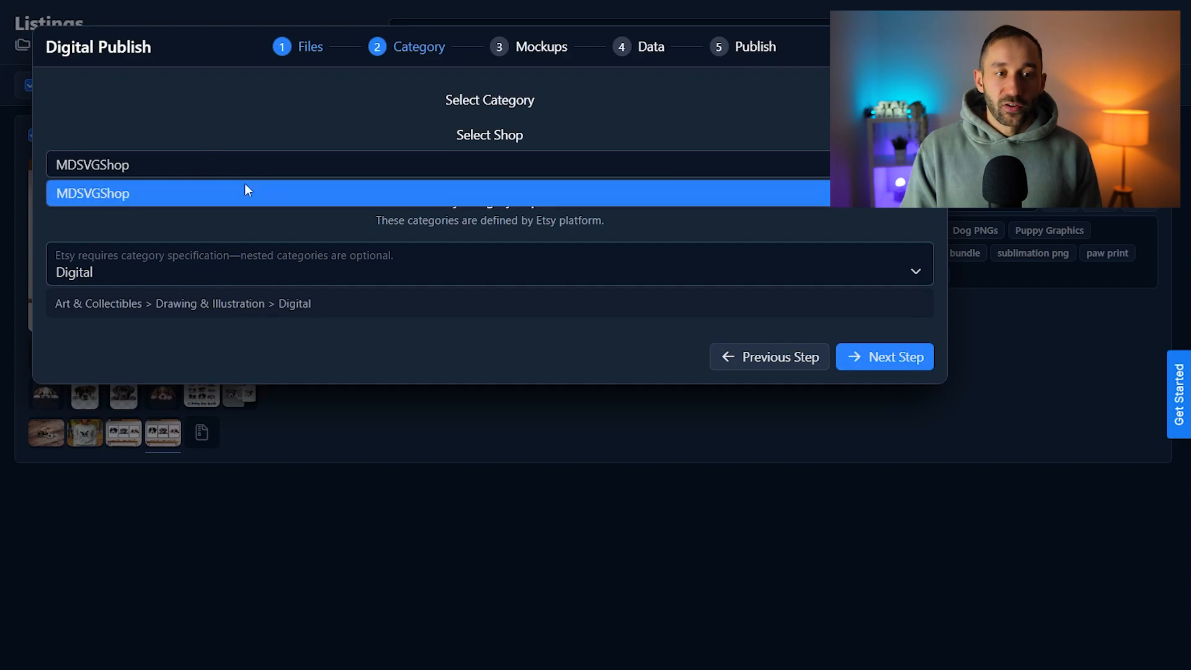
{"action": "left_click", "coordinate": [225, 180]}
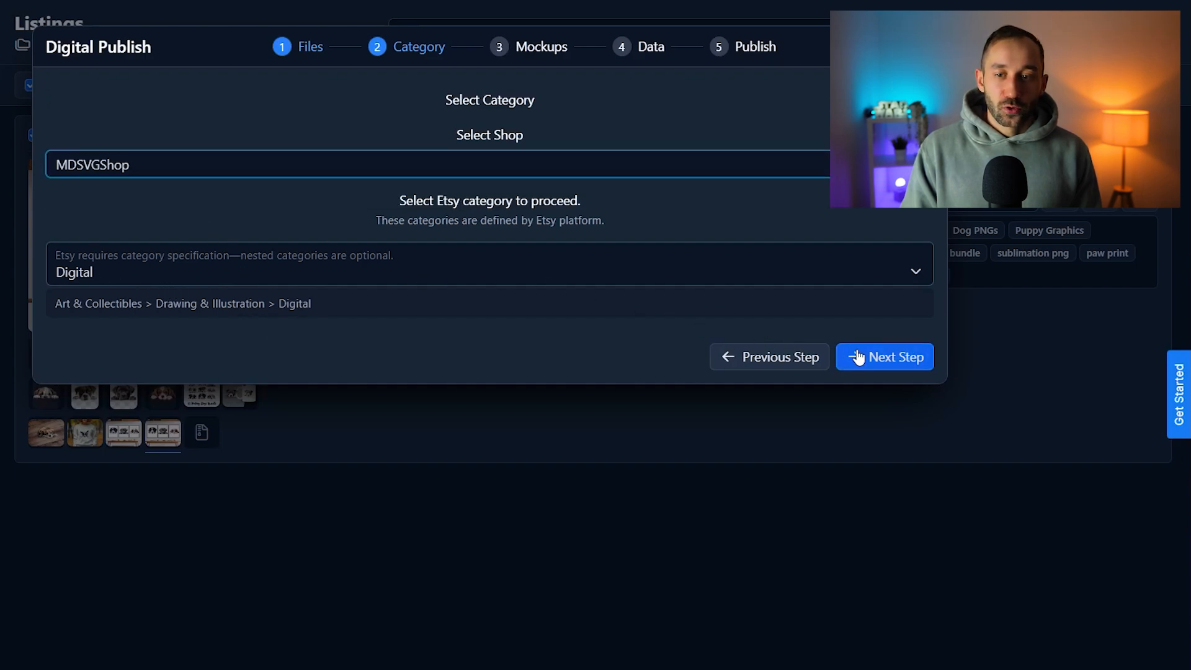
{"action": "left_click", "coordinate": [880, 366]}
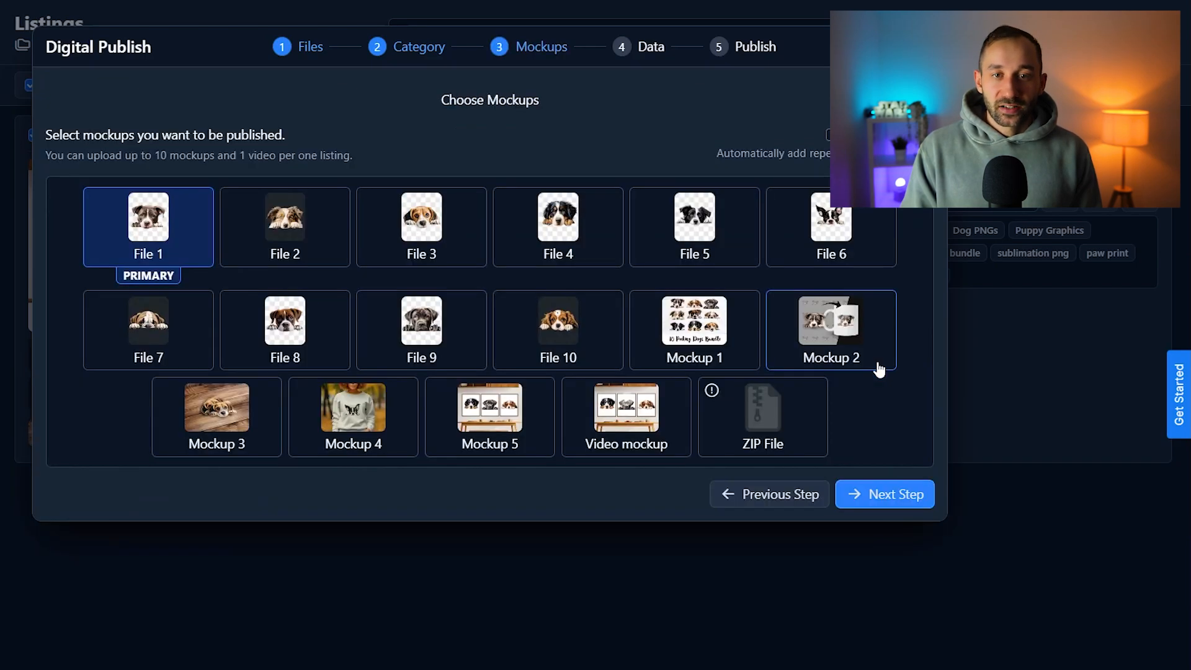
Replace File 1 with Mockups 1 to 5 and the Video mockup as the mockups to publish
{"action": "left_click", "coordinate": [147, 253]}
{"action": "left_click", "coordinate": [687, 366]}
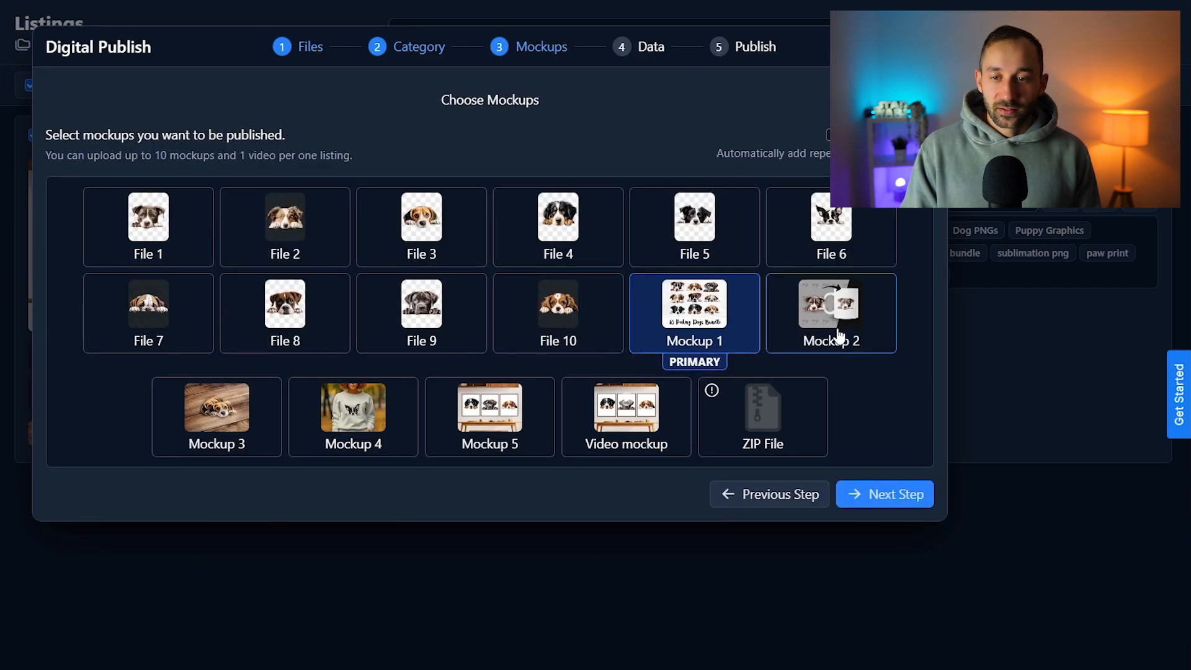
{"action": "left_click", "coordinate": [839, 335]}
{"action": "left_click", "coordinate": [626, 412]}
{"action": "left_click", "coordinate": [490, 412]}
{"action": "left_click", "coordinate": [354, 412]}
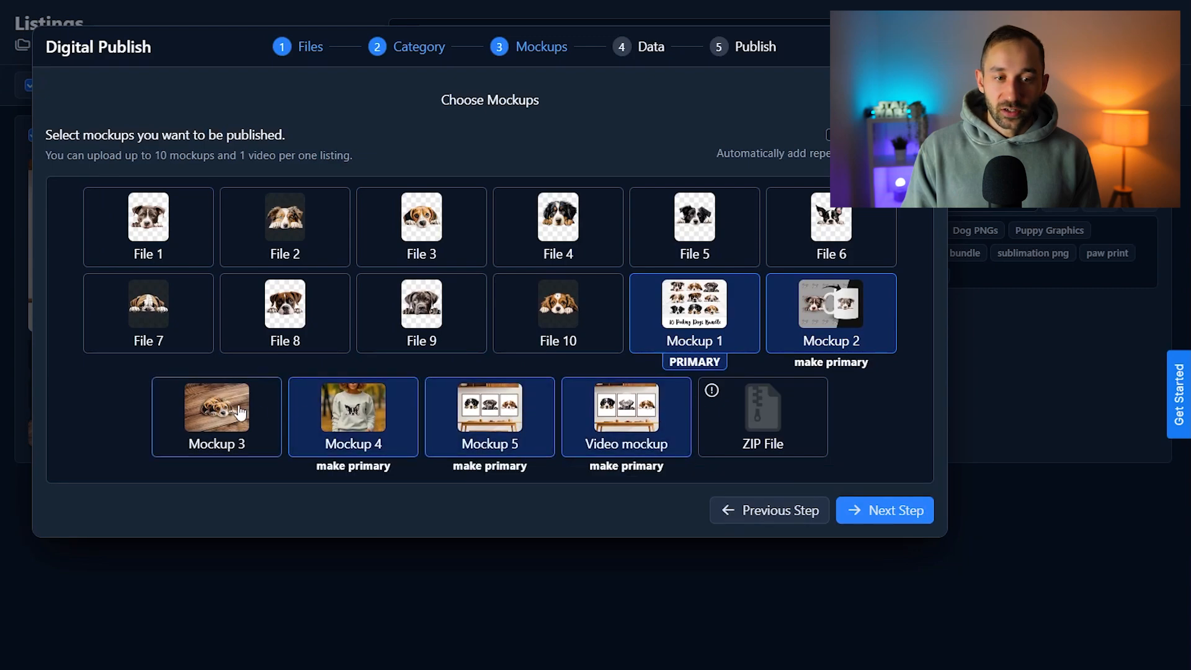
{"action": "left_click", "coordinate": [240, 413]}
Try Mockup 5 and Mockup 4 as the primary mockup, and make Mockup 1 primary again
{"action": "left_click", "coordinate": [500, 466]}
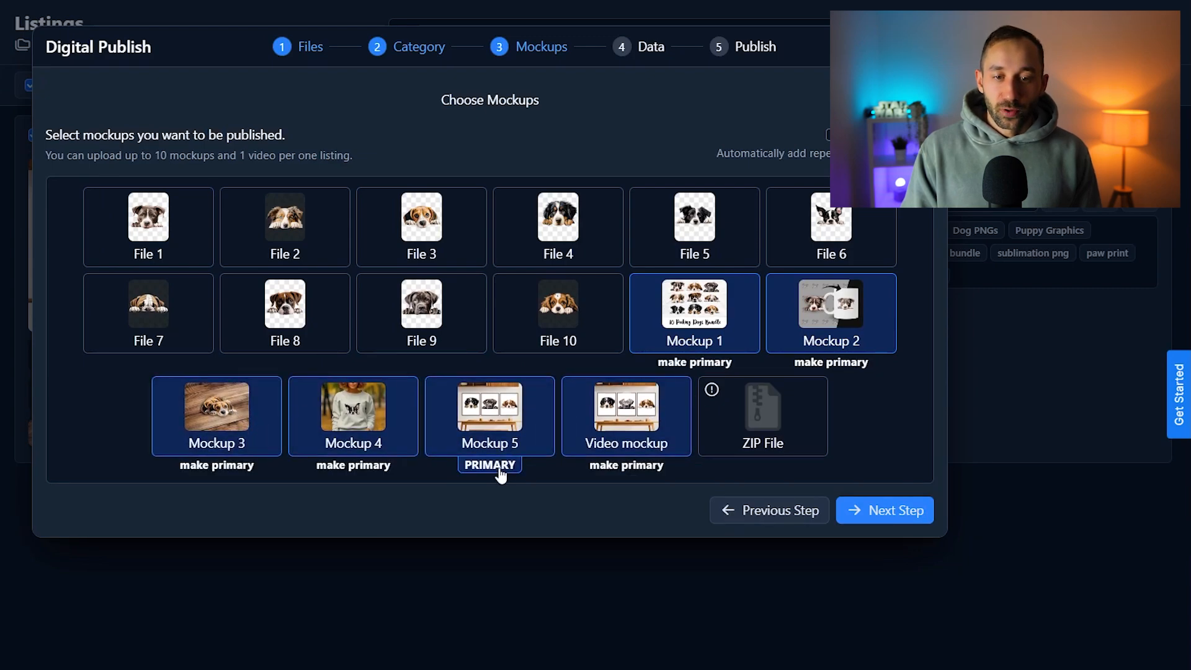
{"action": "left_click", "coordinate": [364, 470]}
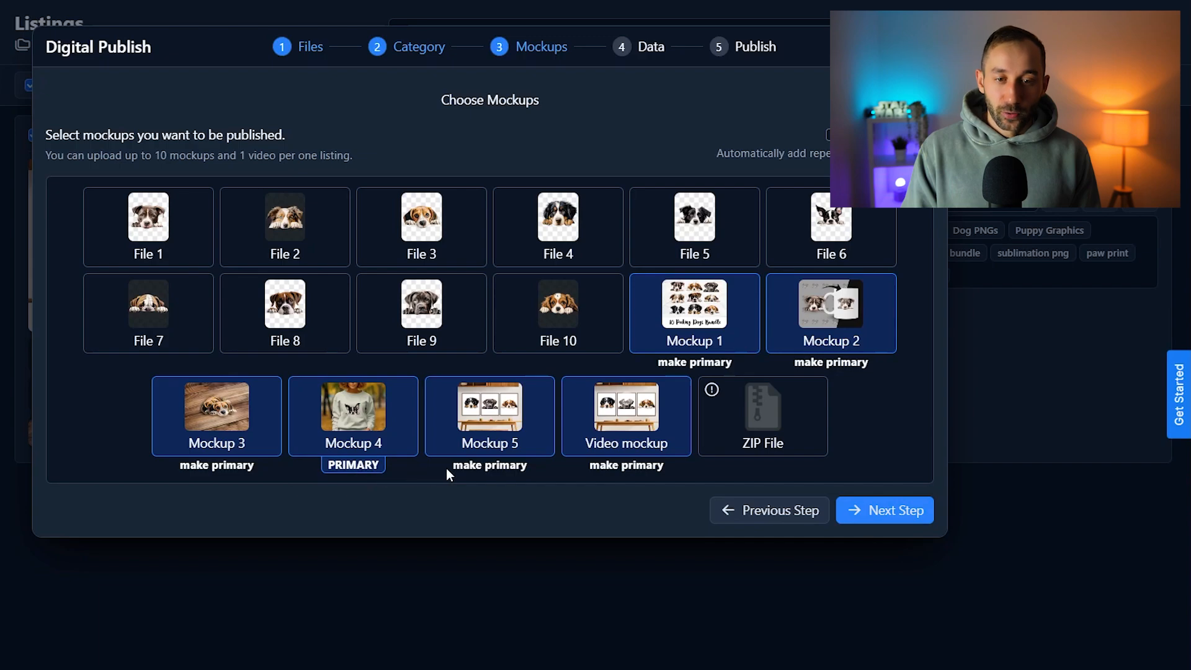
{"action": "left_click", "coordinate": [690, 364]}
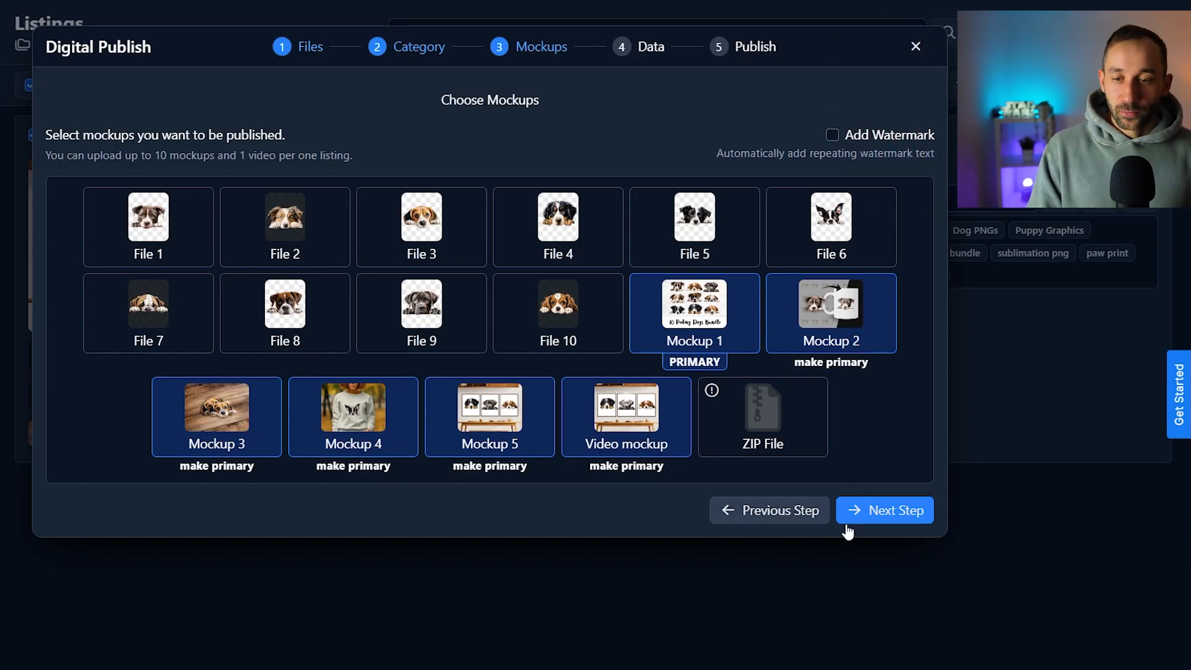
Add a watermark with the text SHOPNAME to the selected mockups, and proceed to the listing data mapping
{"action": "left_click", "coordinate": [832, 135]}
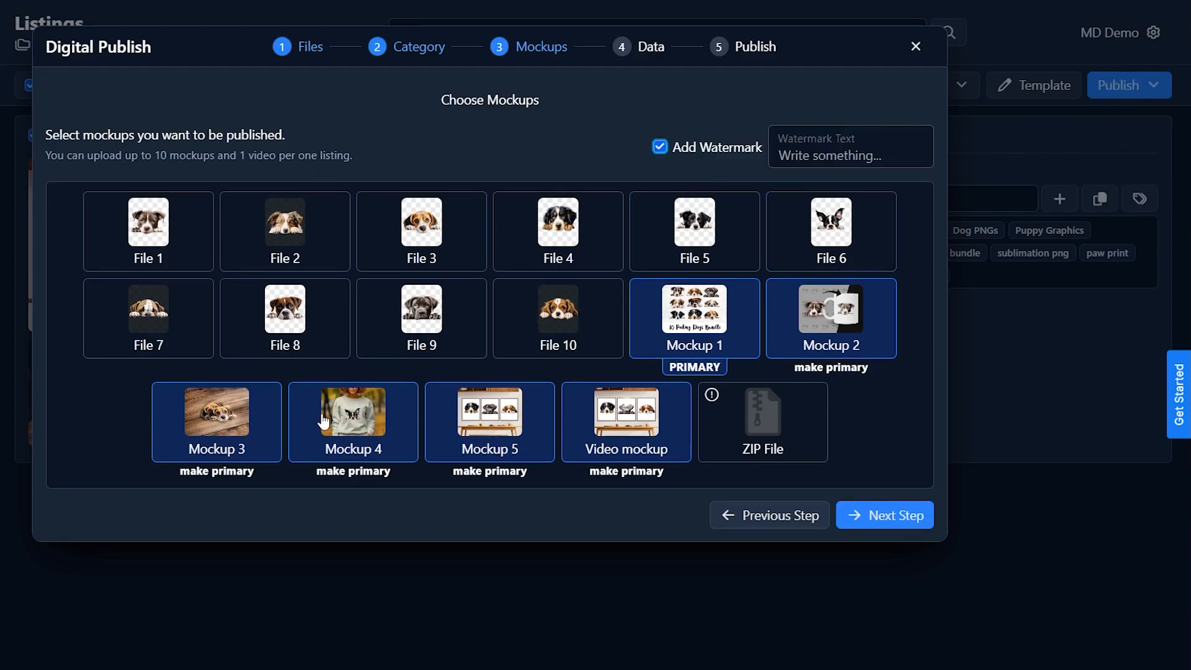
{"action": "left_click", "coordinate": [836, 160]}
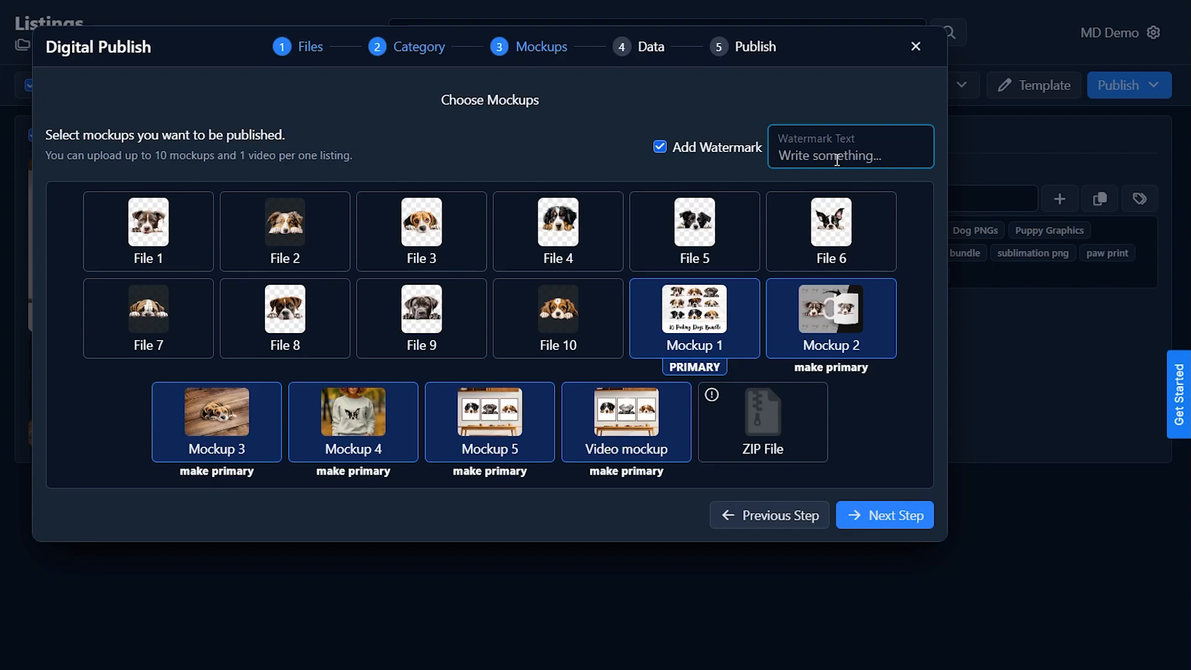
{"action": "type", "text": "SHOPNAME"}
{"action": "left_click", "coordinate": [766, 104]}
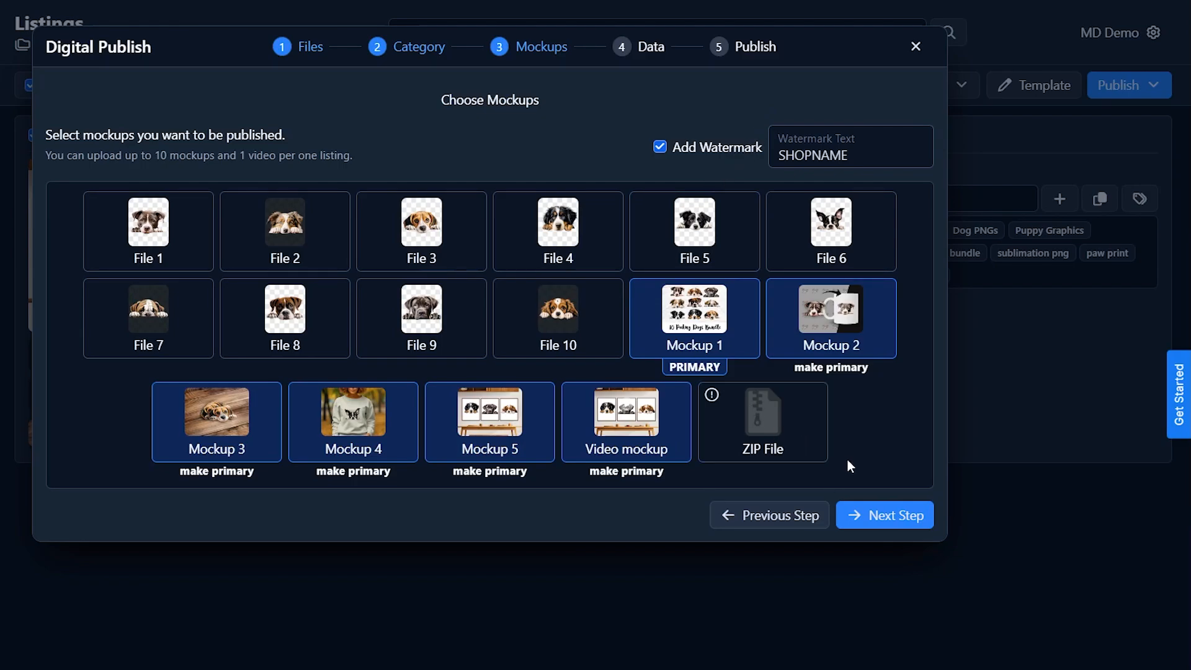
{"action": "left_click", "coordinate": [910, 505]}
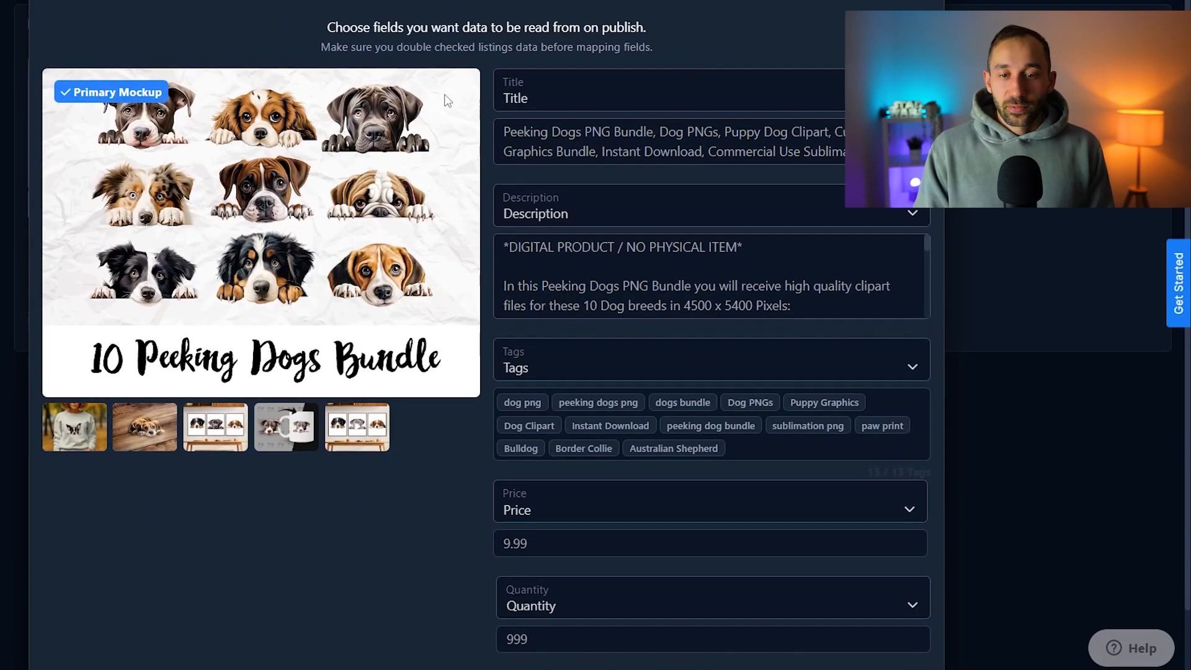
Keep the title, description, tags, price and quantity field mapping, and publish the listing to MDSVGShop as an Etsy draft
{"action": "scroll", "coordinate": [462, 490], "scroll_direction": "down", "scroll_amount": 3}
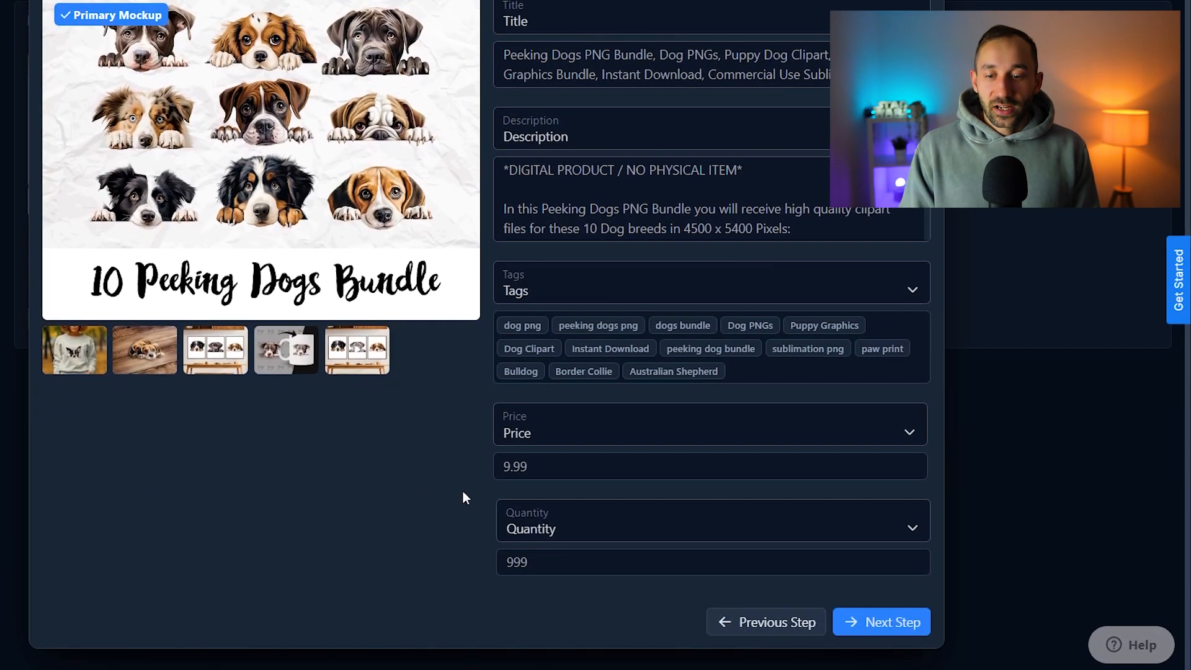
{"action": "left_click", "coordinate": [884, 625]}
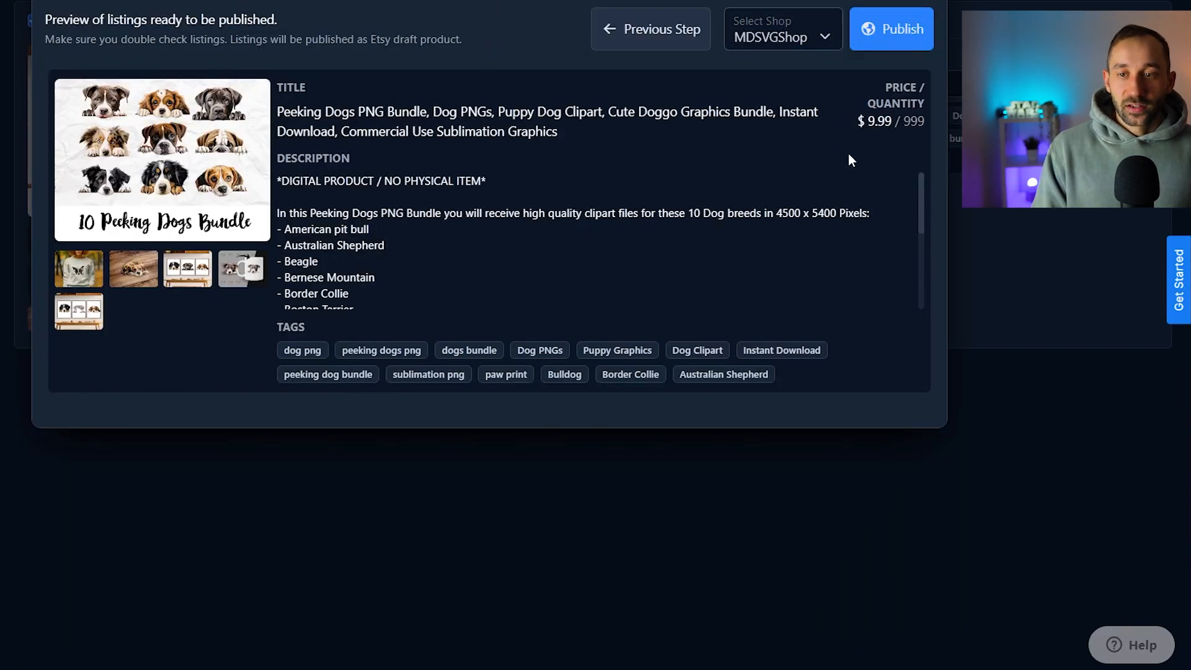
{"action": "left_click", "coordinate": [907, 24]}
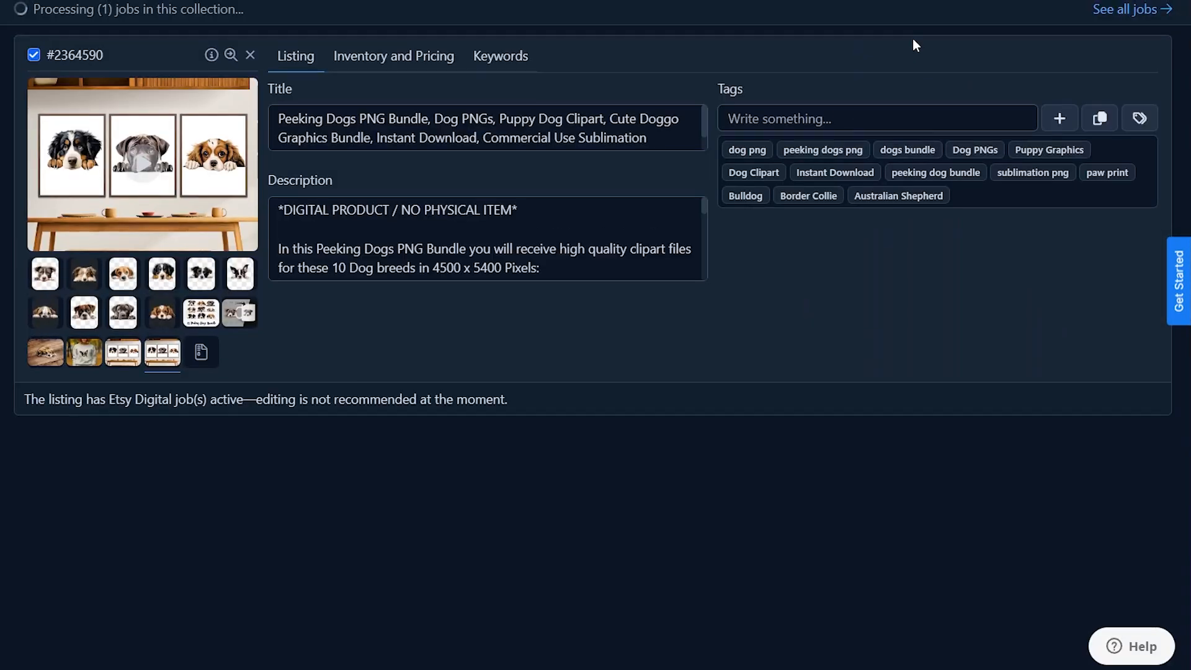